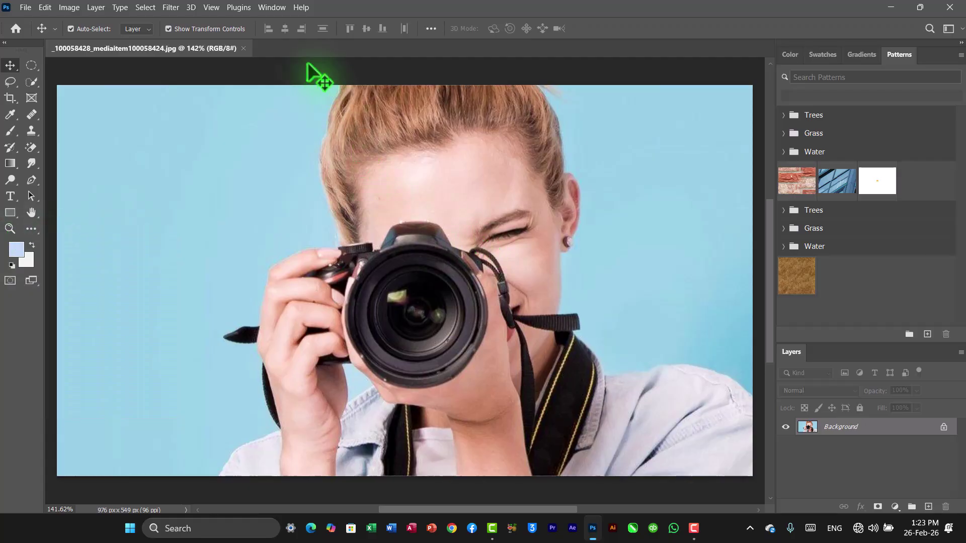
# - Show the Navigator and use it to zoom the photo to 80% and 182.21%, shifting the visible area slightly
pyautogui.click(282, 10)
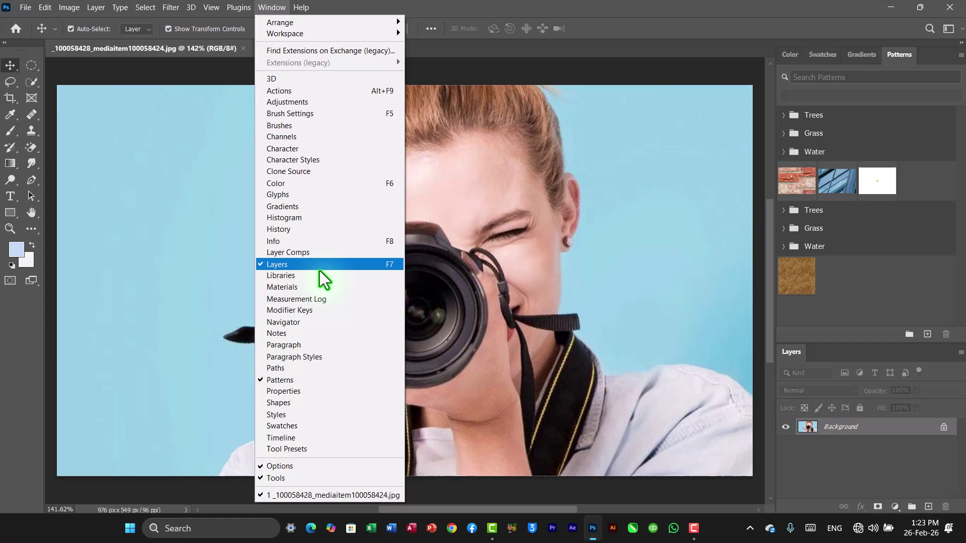
pyautogui.click(309, 325)
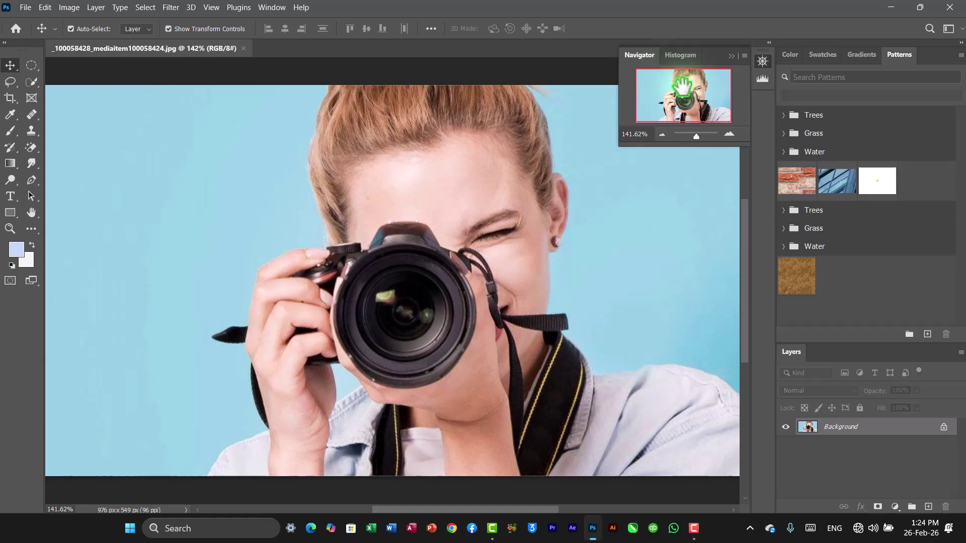
pyautogui.moveTo(696, 140); pyautogui.dragTo(699, 138)
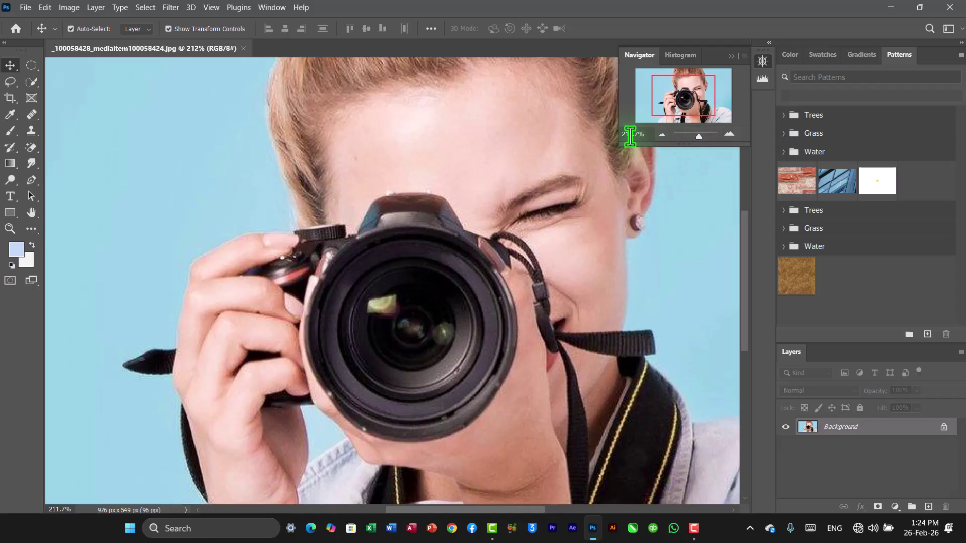
pyautogui.click(630, 134)
pyautogui.write('80')
pyautogui.press('Return')
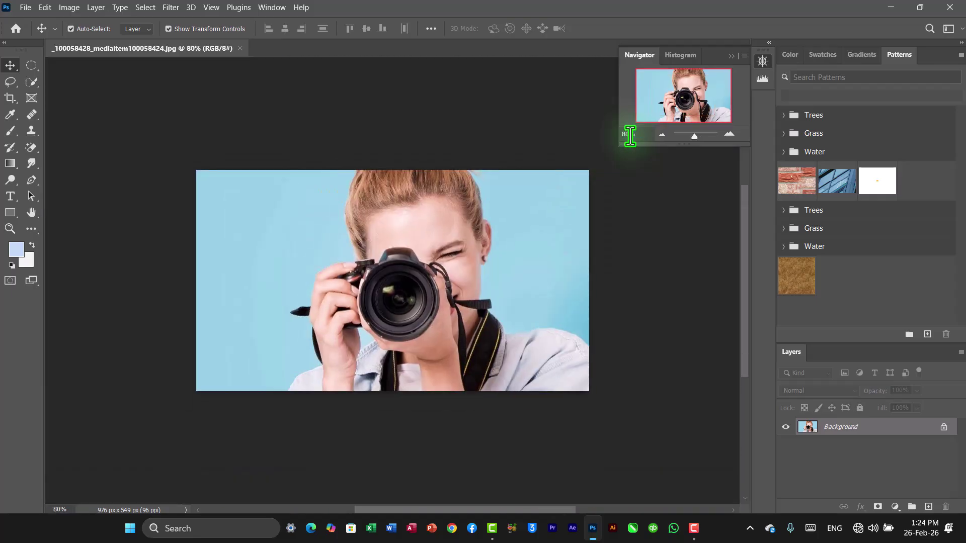
pyautogui.moveTo(694, 136); pyautogui.dragTo(698, 137)
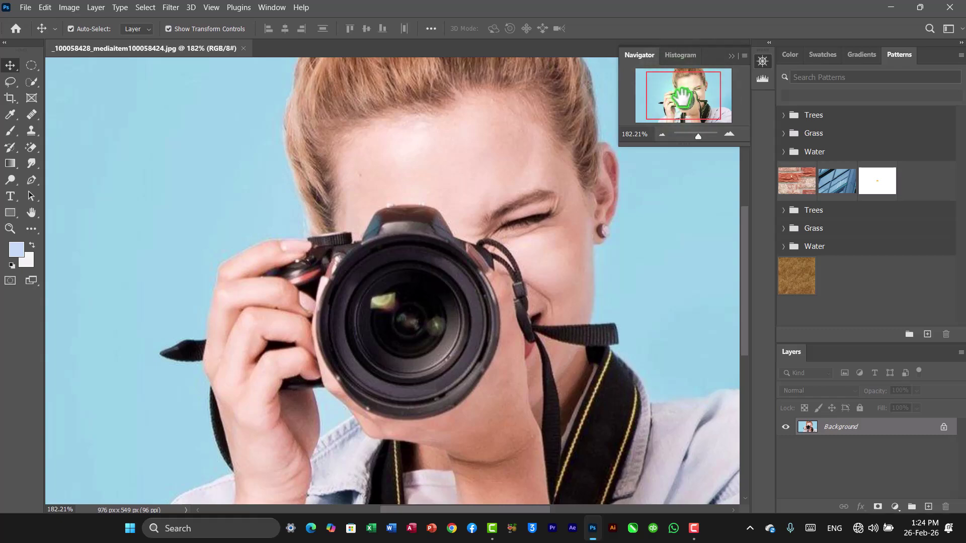
pyautogui.moveTo(682, 97); pyautogui.dragTo(681, 99)
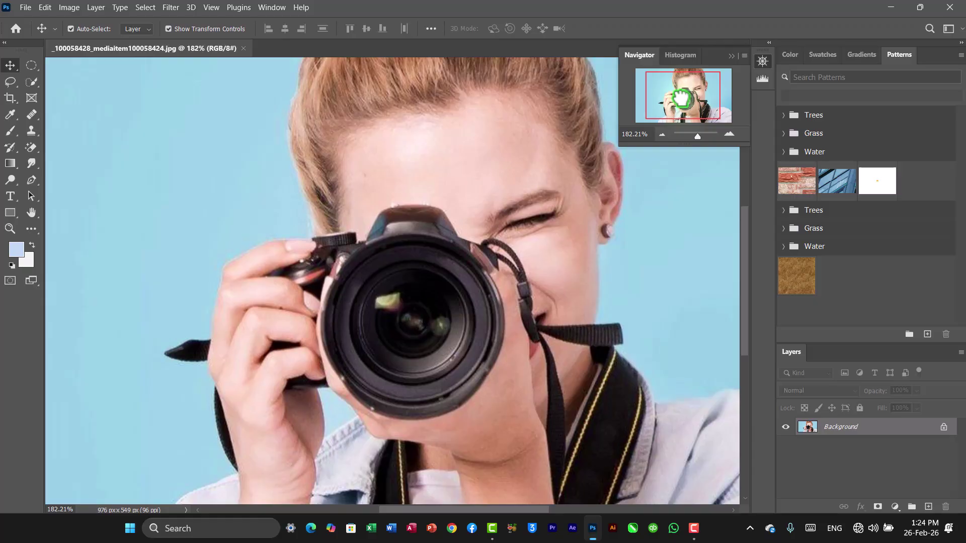
# - Close the Navigator and fit the whole photo in the document view
pyautogui.click(744, 56)
pyautogui.click(763, 87)
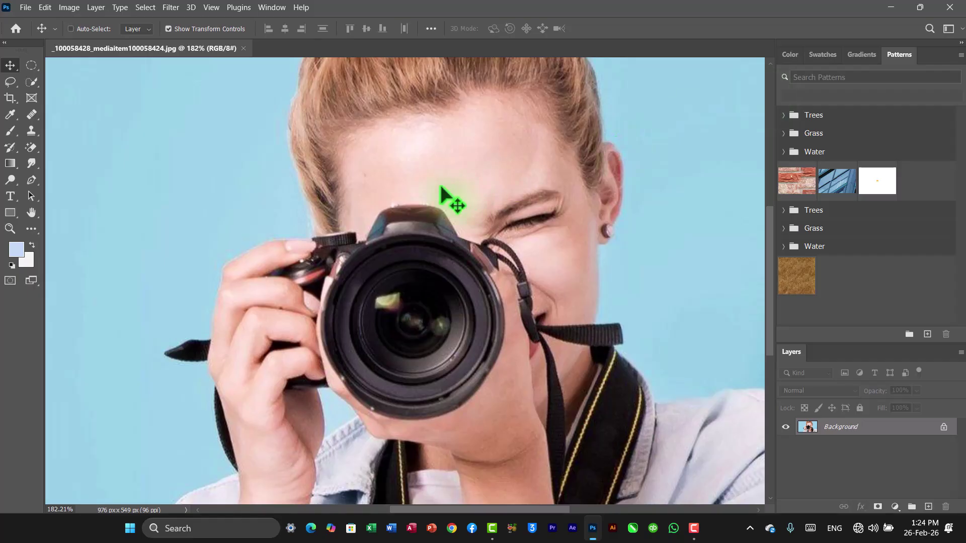
pyautogui.hotkey('ctrl', '0')
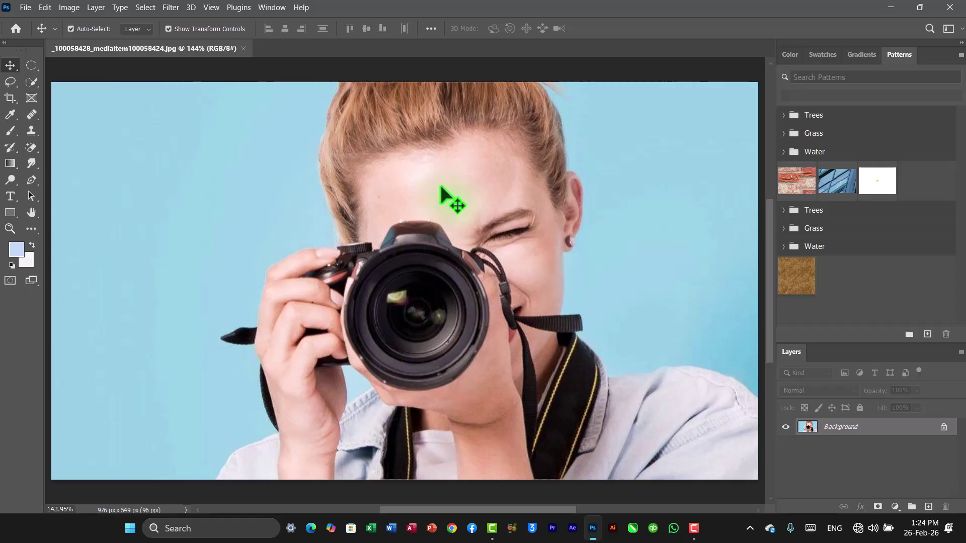
# - Try cropping the photo inward from its upper-left corner with the Crop tool twice, undoing each crop adjustment
pyautogui.click(11, 97)
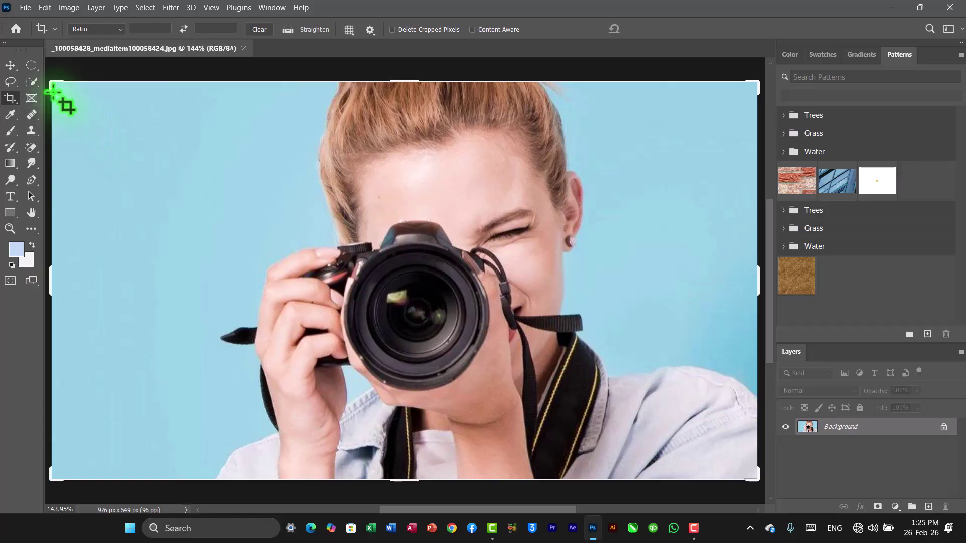
pyautogui.moveTo(48, 84); pyautogui.dragTo(167, 83)
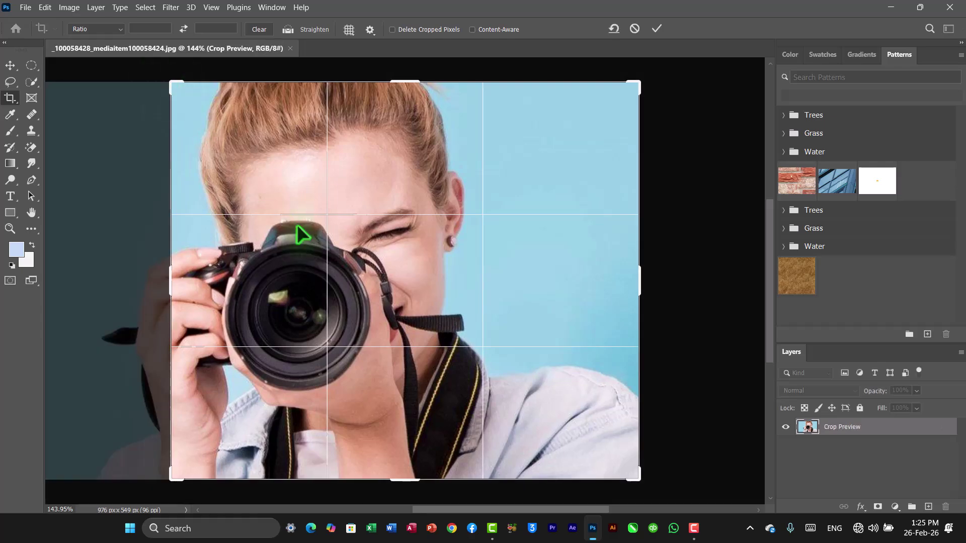
pyautogui.hotkey('ctrl', 'z')
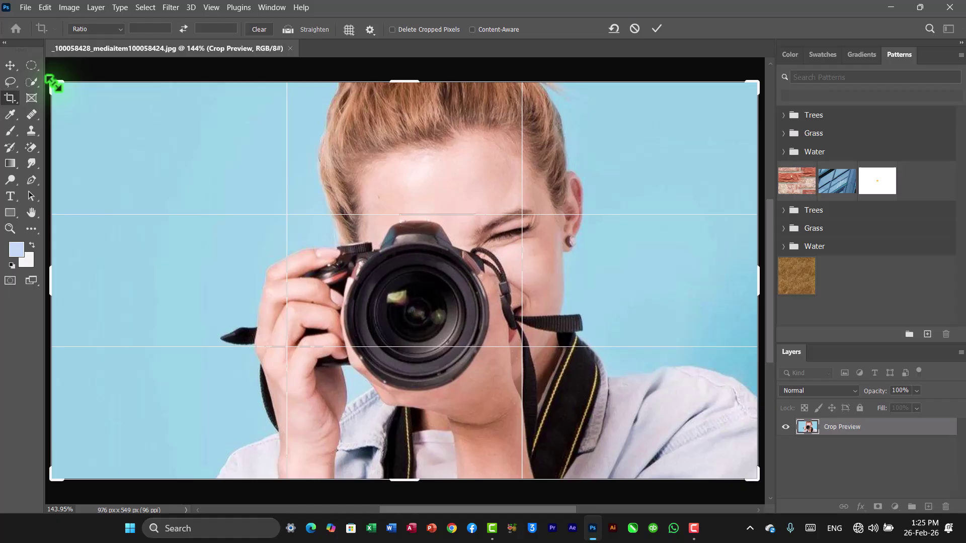
pyautogui.moveTo(54, 83); pyautogui.dragTo(160, 96)
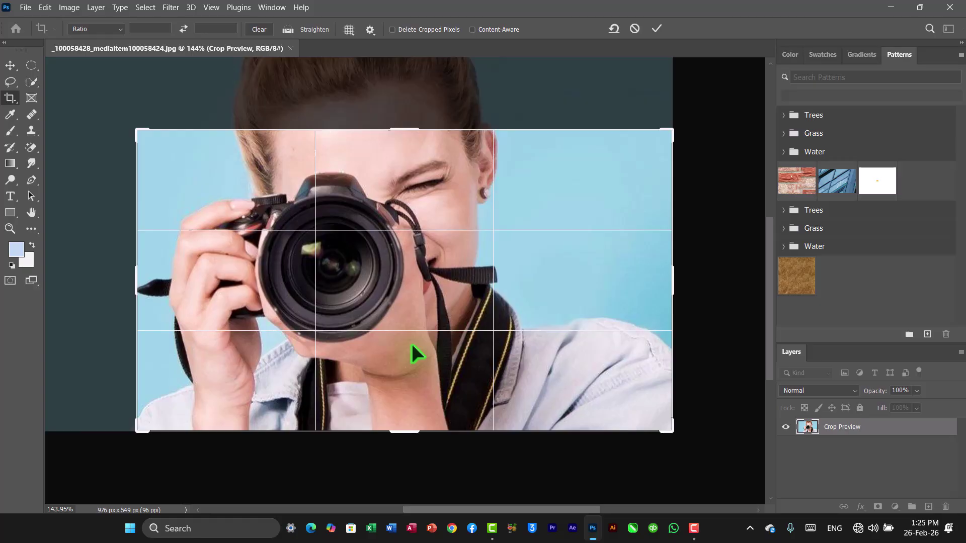
pyautogui.hotkey('ctrl', 'z')
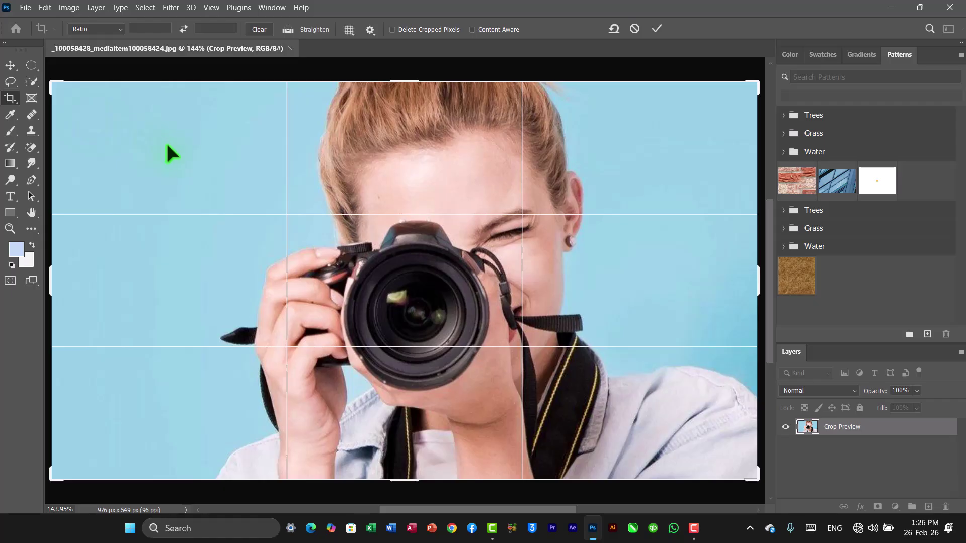
# - Try shifting the photo down and to the right inside the crop frame, and undo the shift
pyautogui.moveTo(225, 163)
pyautogui.mouseDown()
pyautogui.moveTo(241, 185)
pyautogui.moveTo(222, 178)
pyautogui.mouseUp()
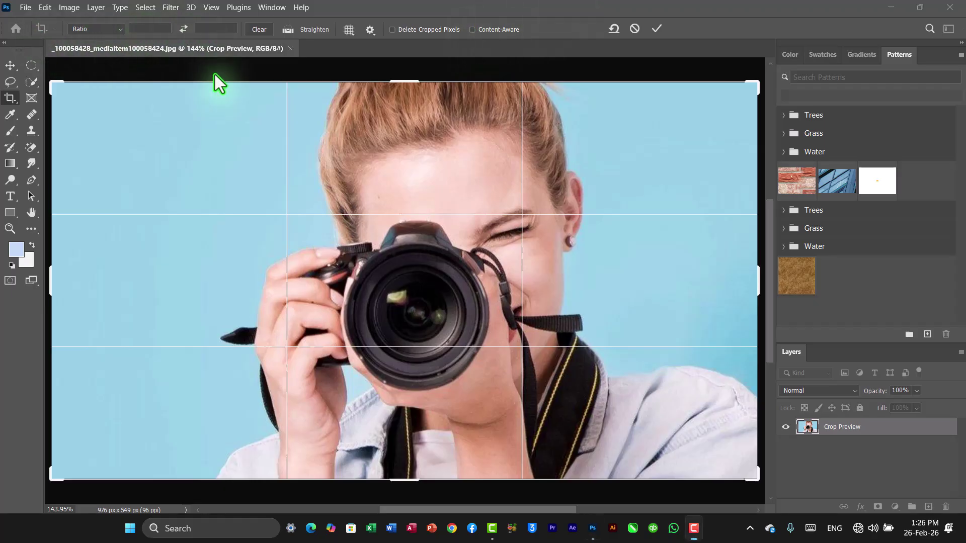
pyautogui.click(15, 62)
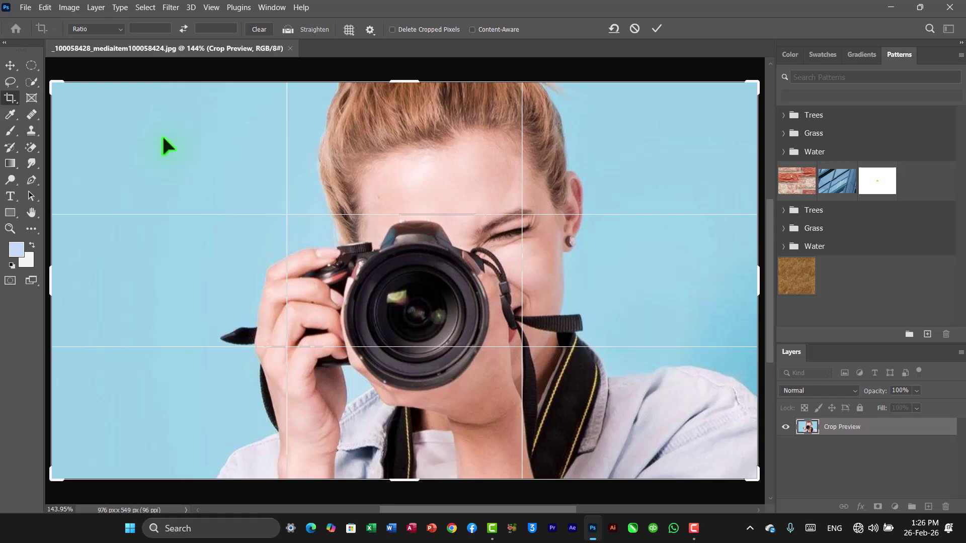
pyautogui.moveTo(162, 138); pyautogui.dragTo(185, 153)
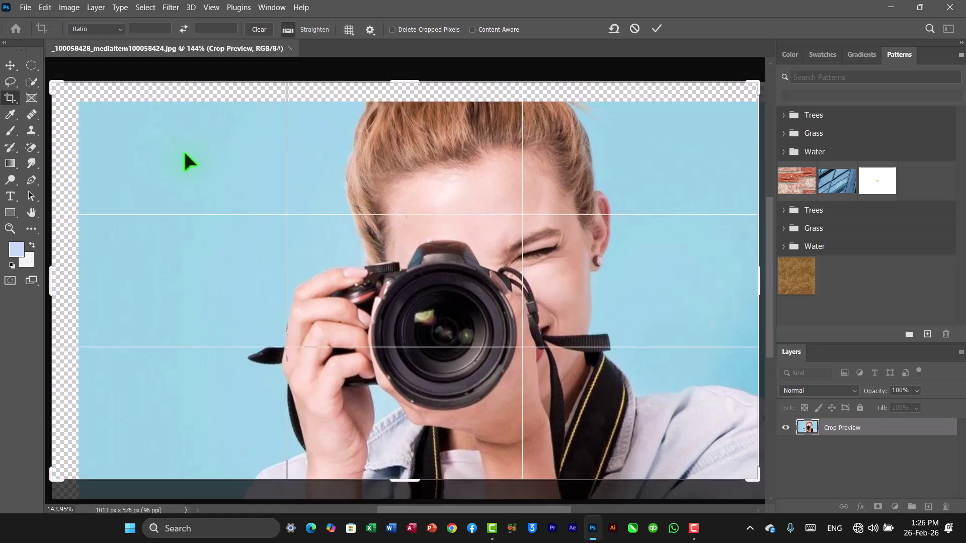
pyautogui.hotkey('ctrl', 'z')
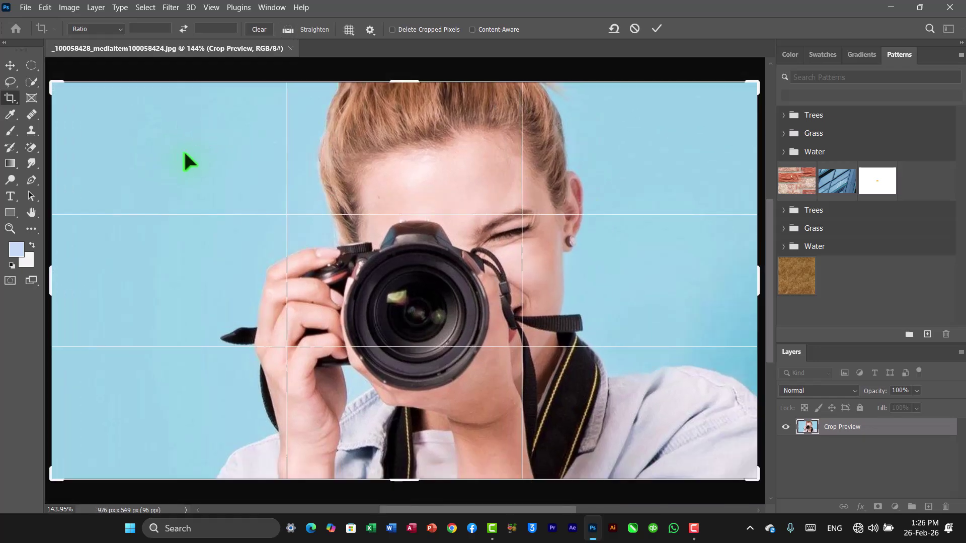
# - Try a W x H x Resolution crop with a width of 7 px and a height of 3 px
pyautogui.click(119, 29)
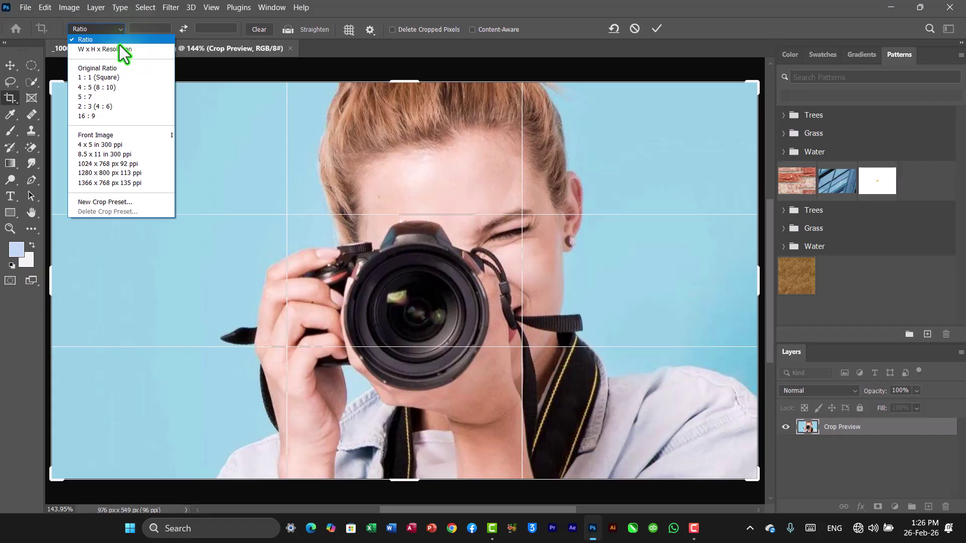
pyautogui.click(119, 49)
pyautogui.click(156, 29)
pyautogui.write('7')
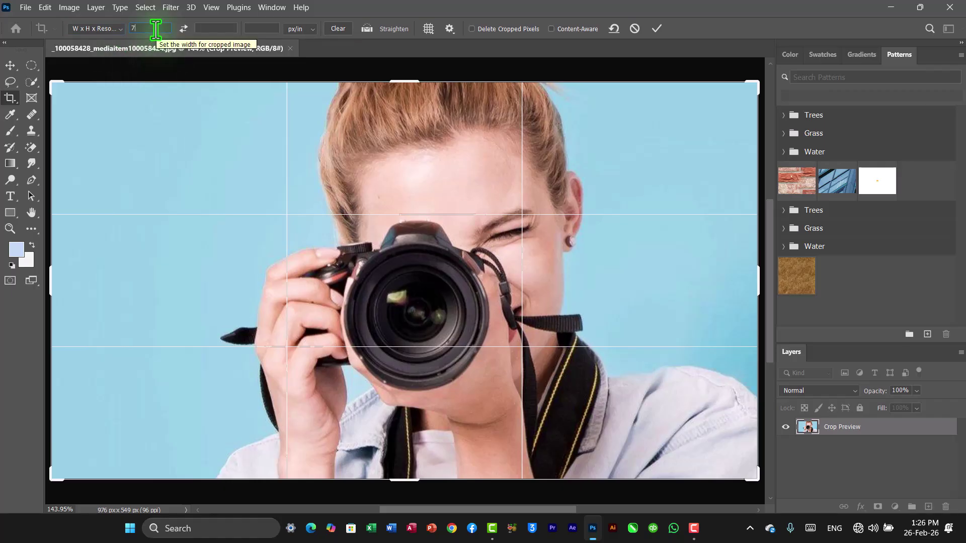
pyautogui.click(201, 28)
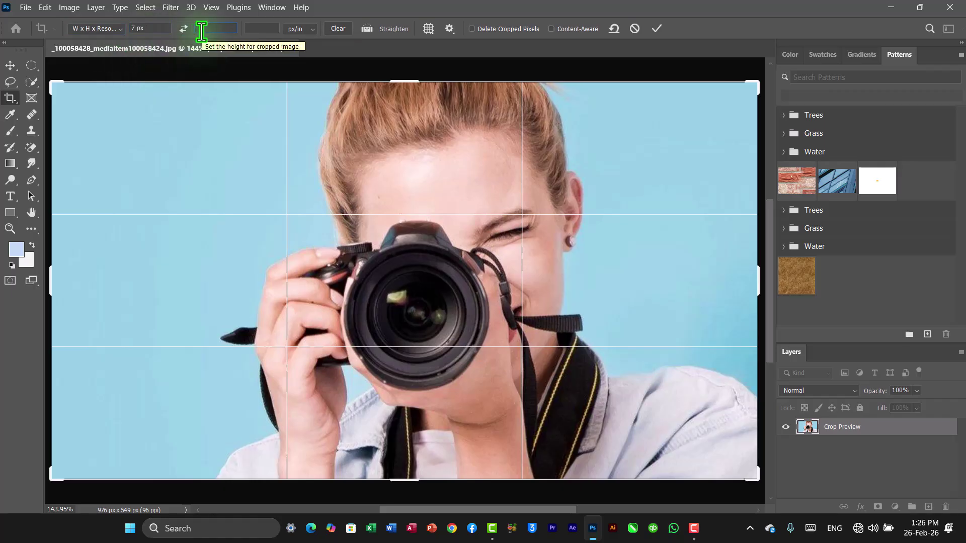
pyautogui.write('3')
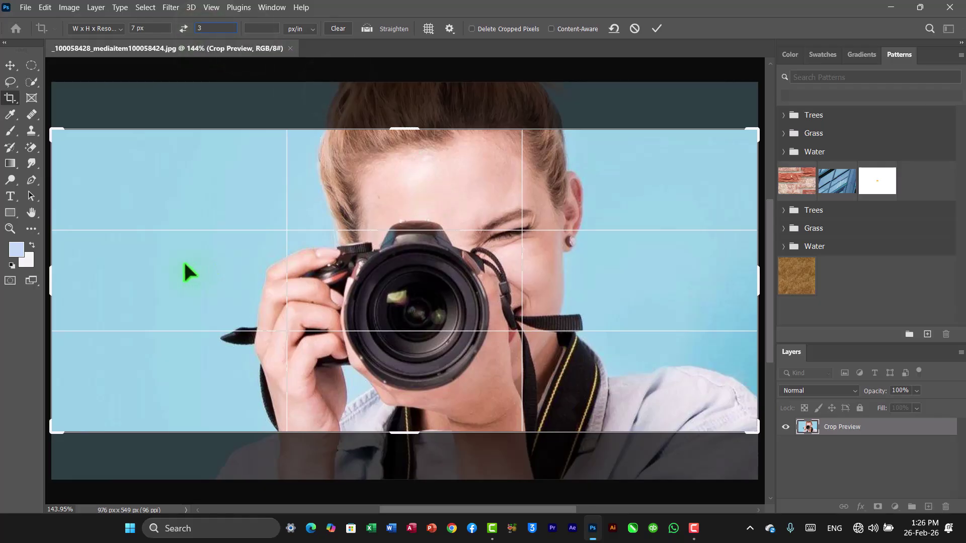
pyautogui.click(259, 28)
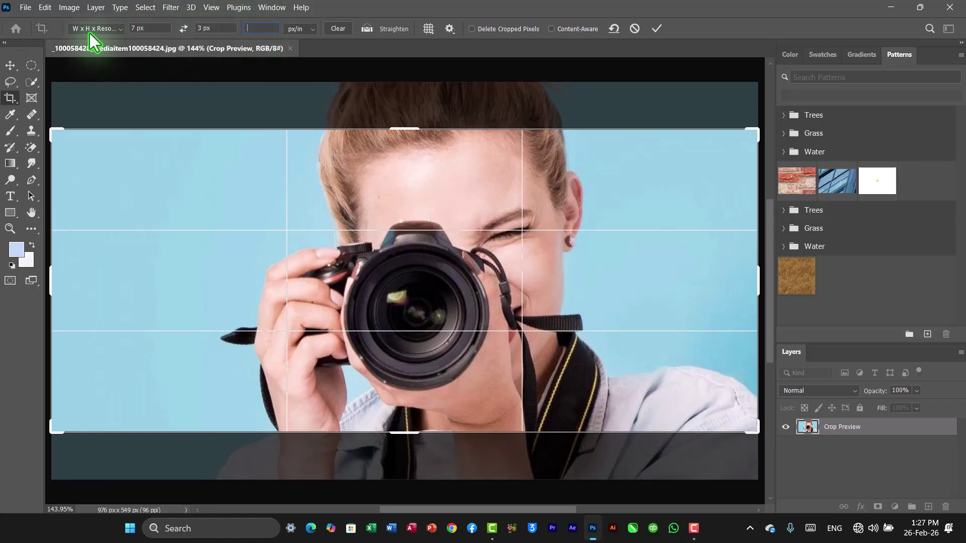
# - Try the free Ratio and 4 : 5 (8 : 10) crop options, and set the crop ratio to 16 : 9
pyautogui.click(122, 31)
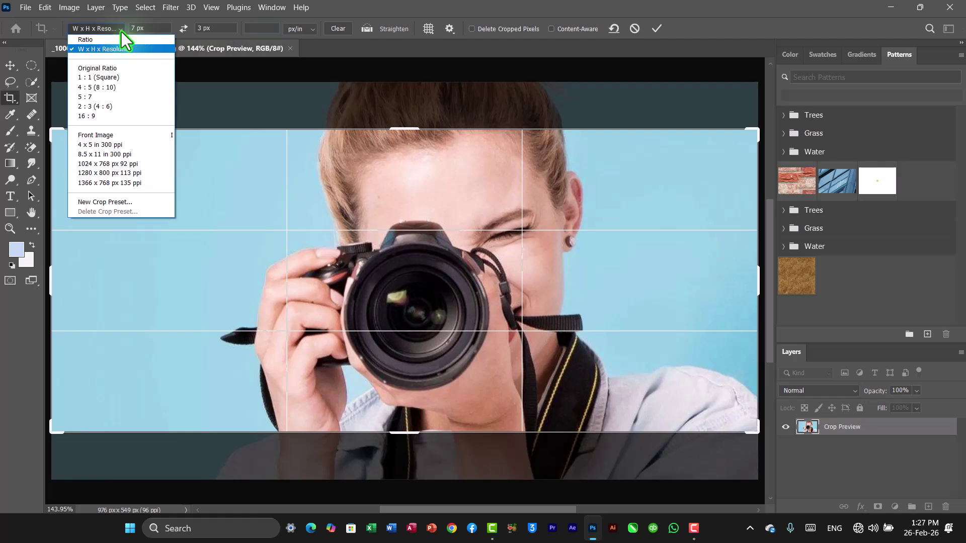
pyautogui.click(110, 39)
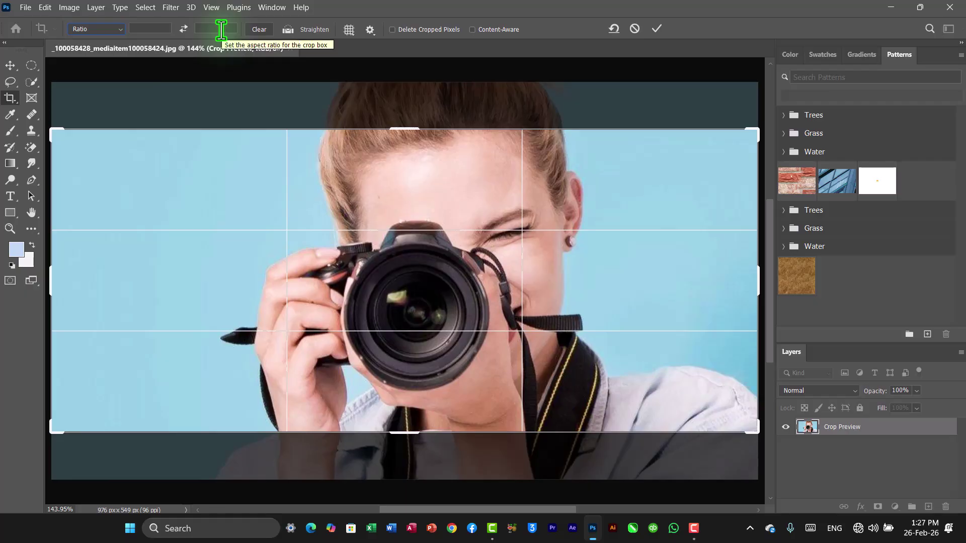
pyautogui.click(118, 28)
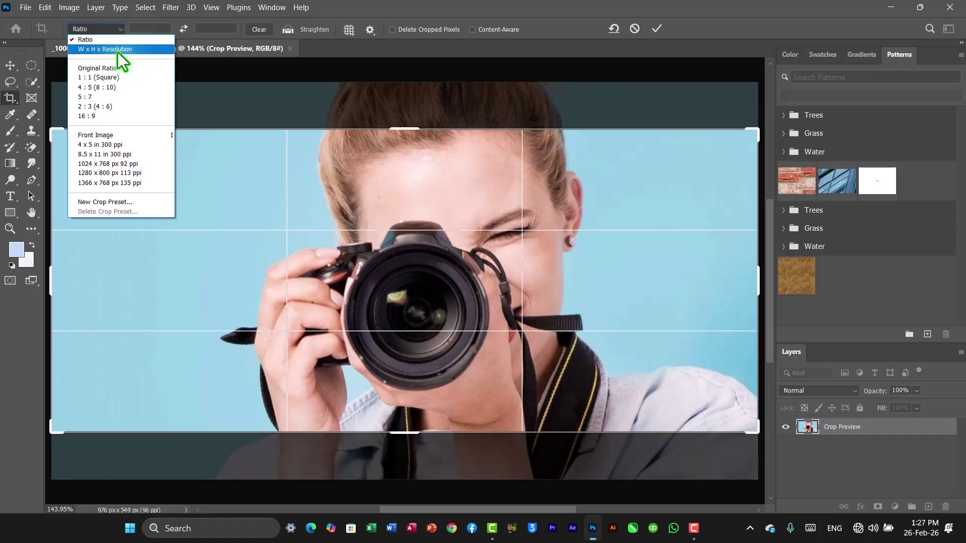
pyautogui.click(104, 85)
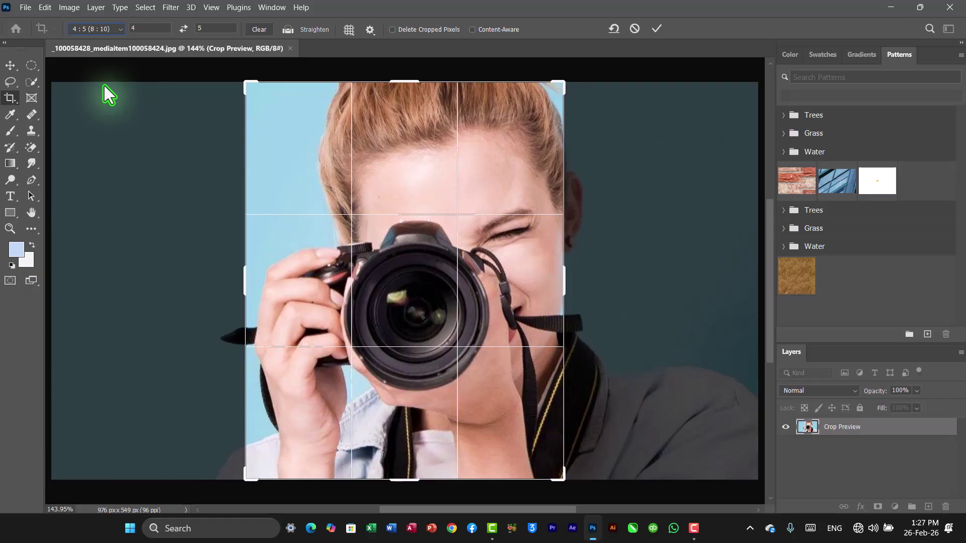
pyautogui.click(119, 31)
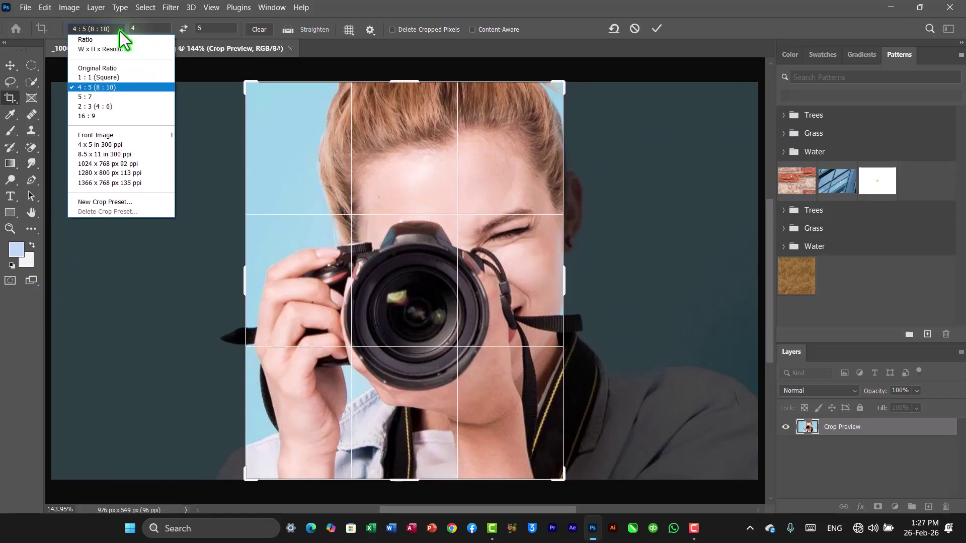
pyautogui.click(108, 119)
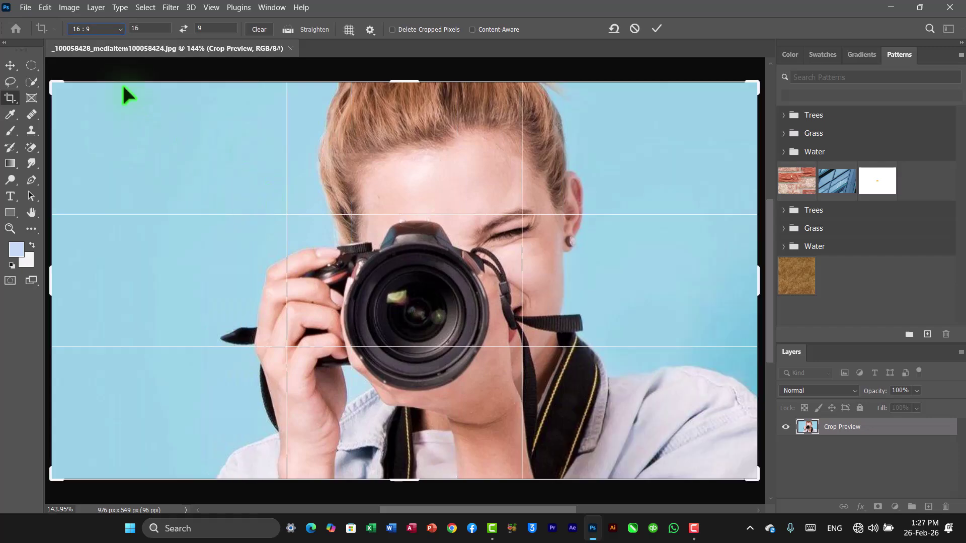
# - Save the current crop settings as a new crop preset named 4:3 and select that preset
pyautogui.click(119, 31)
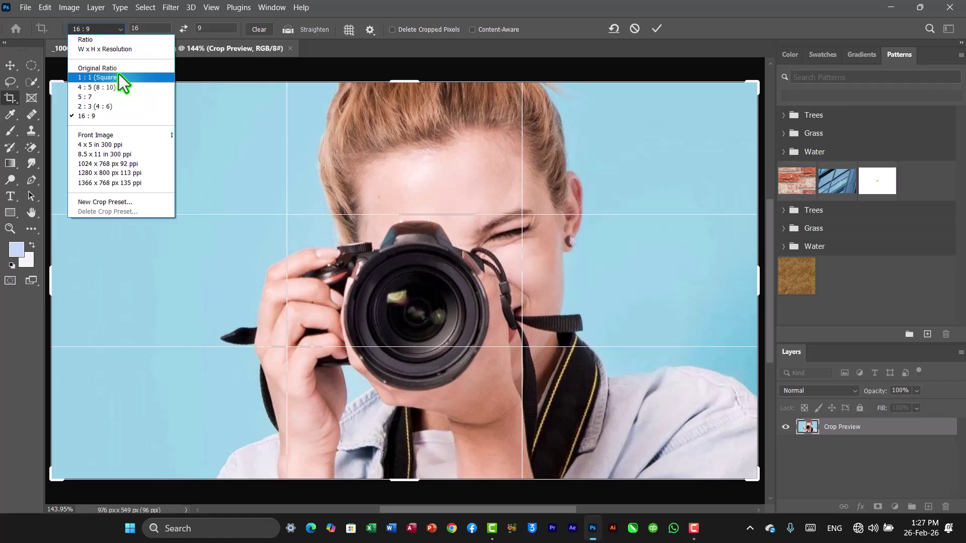
pyautogui.click(110, 202)
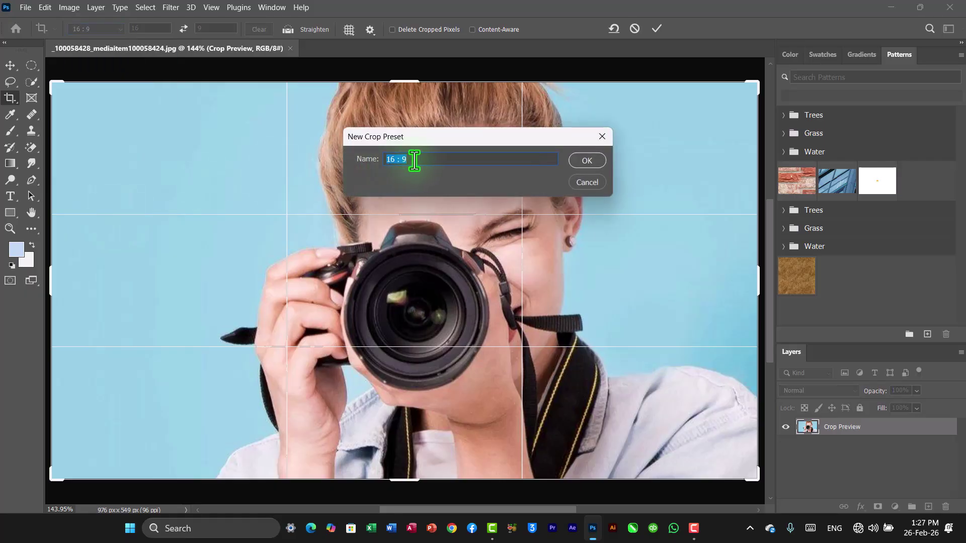
pyautogui.write('4:3')
pyautogui.click(602, 160)
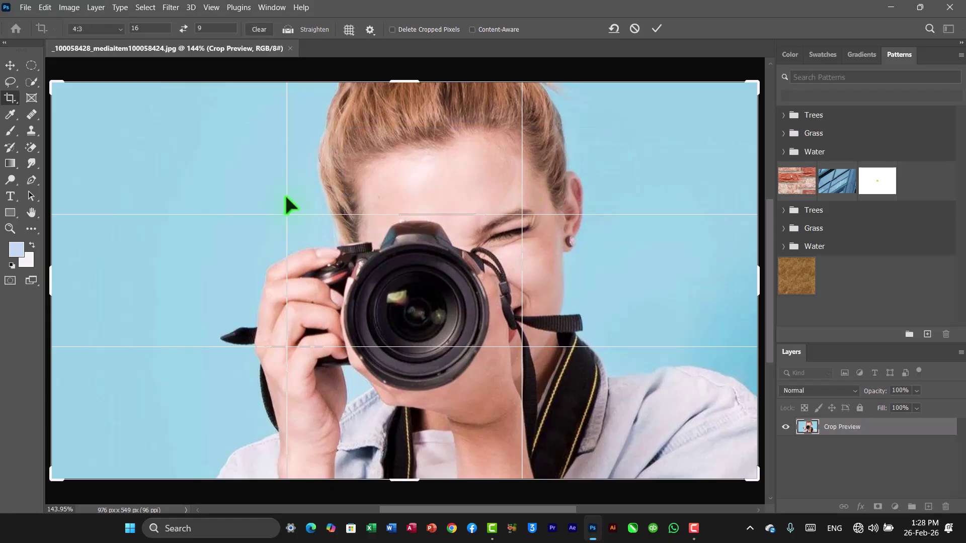
pyautogui.click(120, 29)
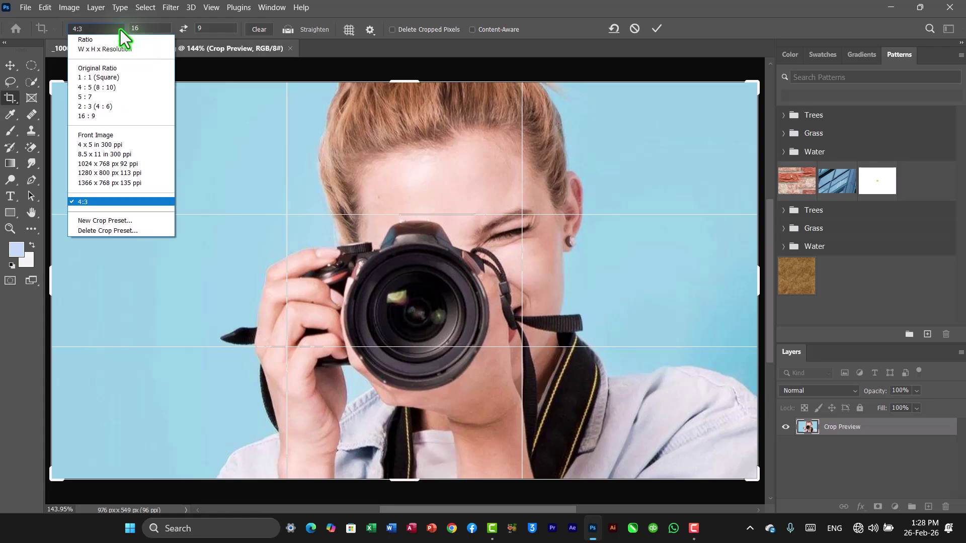
pyautogui.click(96, 202)
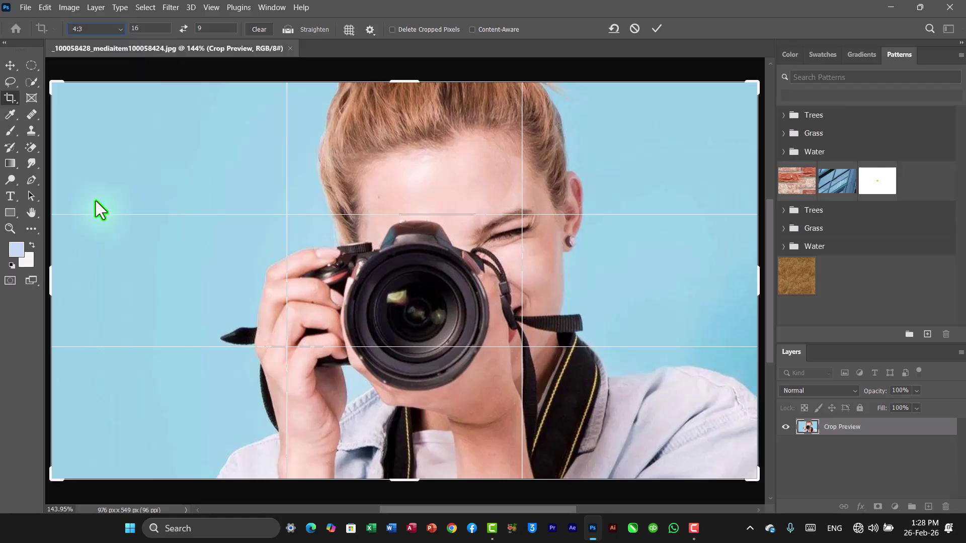
# - Save the current crop settings as a new crop preset named 14:9
pyautogui.click(121, 31)
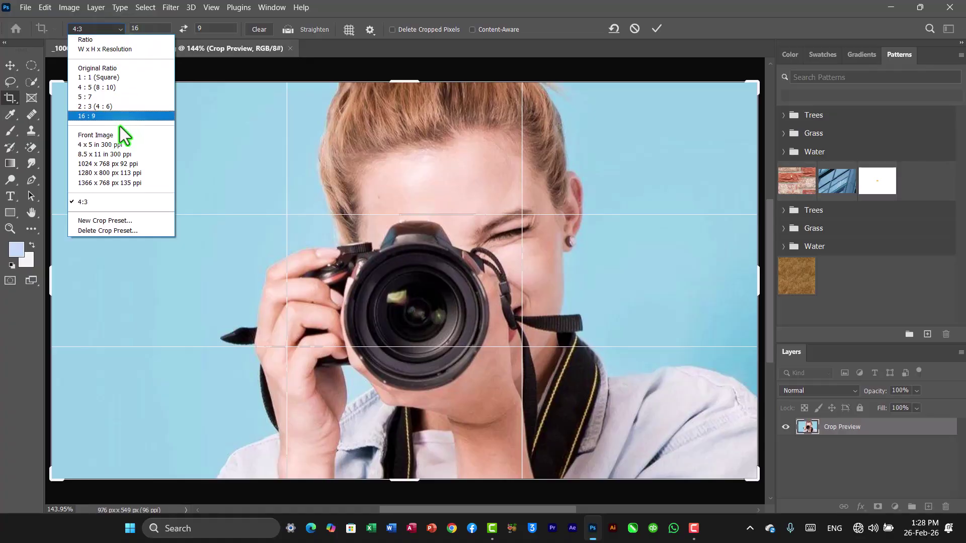
pyautogui.click(121, 225)
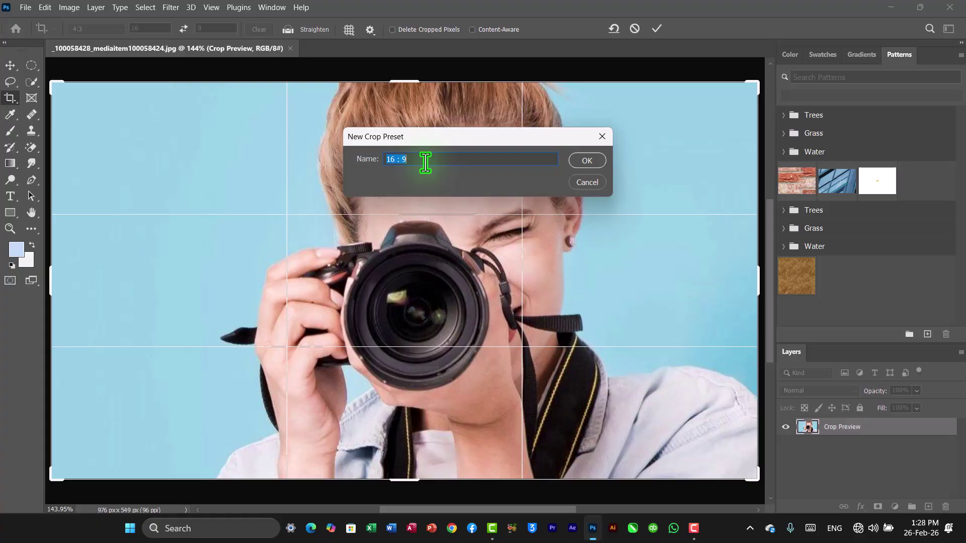
pyautogui.write('14:9')
pyautogui.click(582, 165)
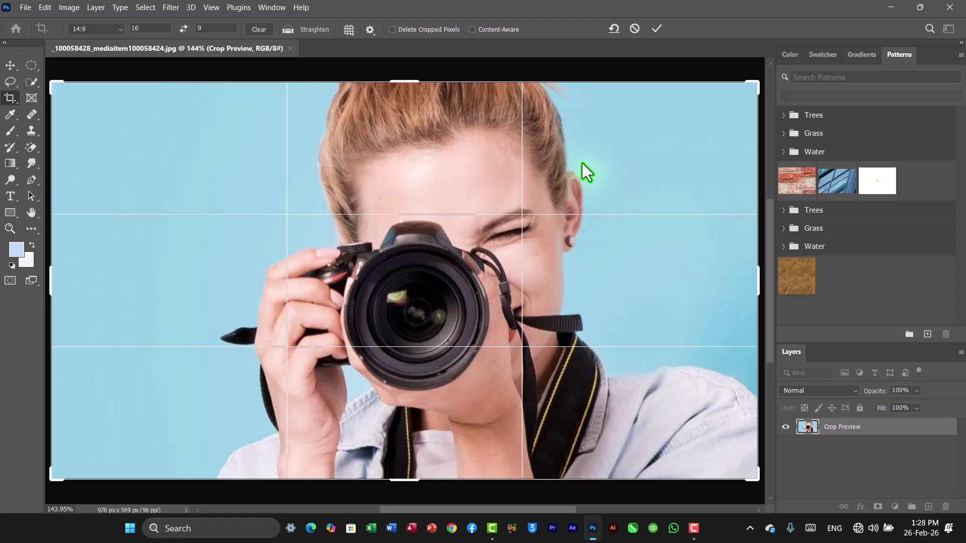
# - Delete the custom crop preset 14:9 and confirm the deletion
pyautogui.click(119, 31)
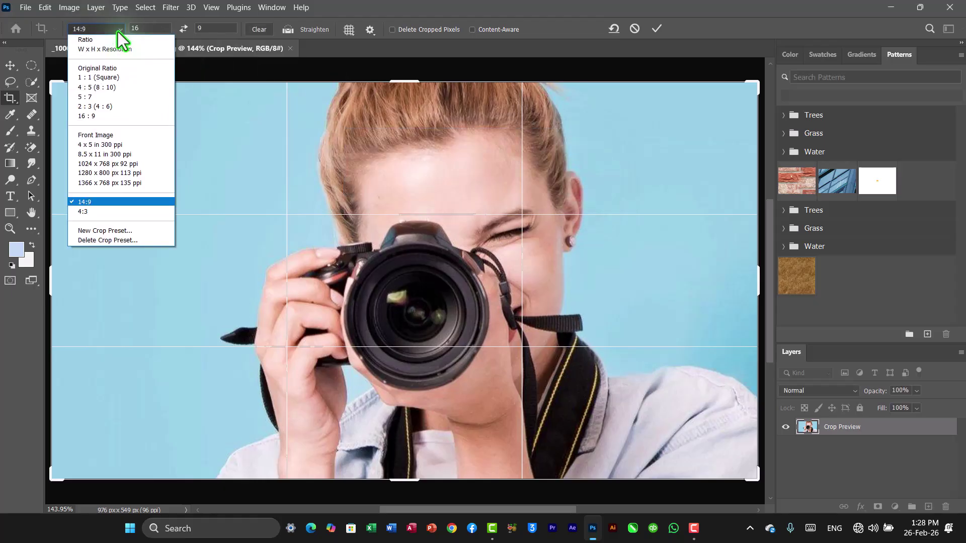
pyautogui.click(98, 240)
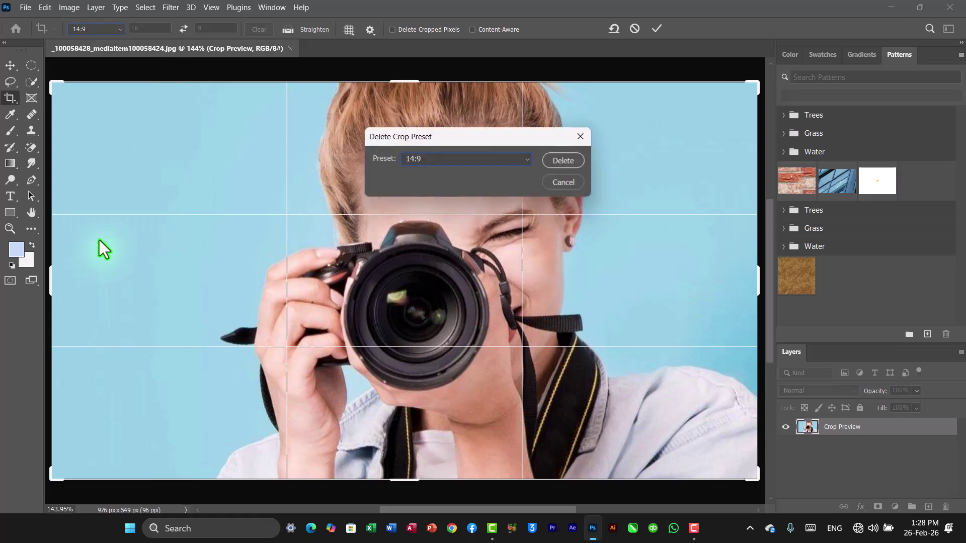
pyautogui.click(526, 157)
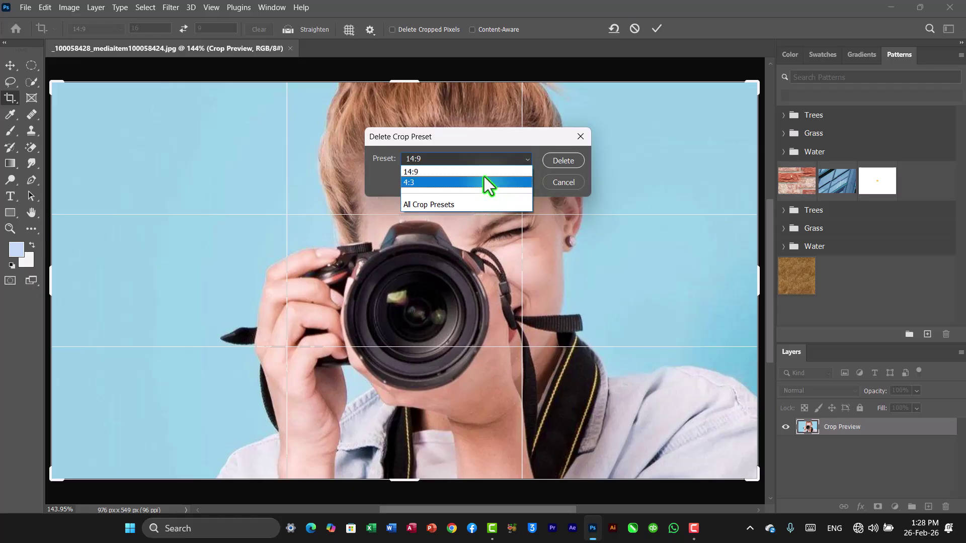
pyautogui.click(521, 171)
pyautogui.click(551, 162)
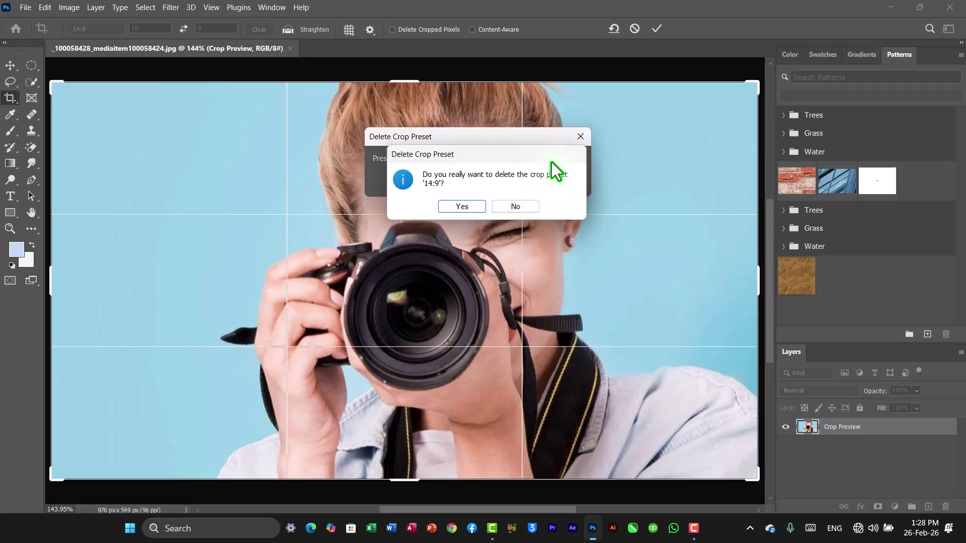
pyautogui.click(475, 208)
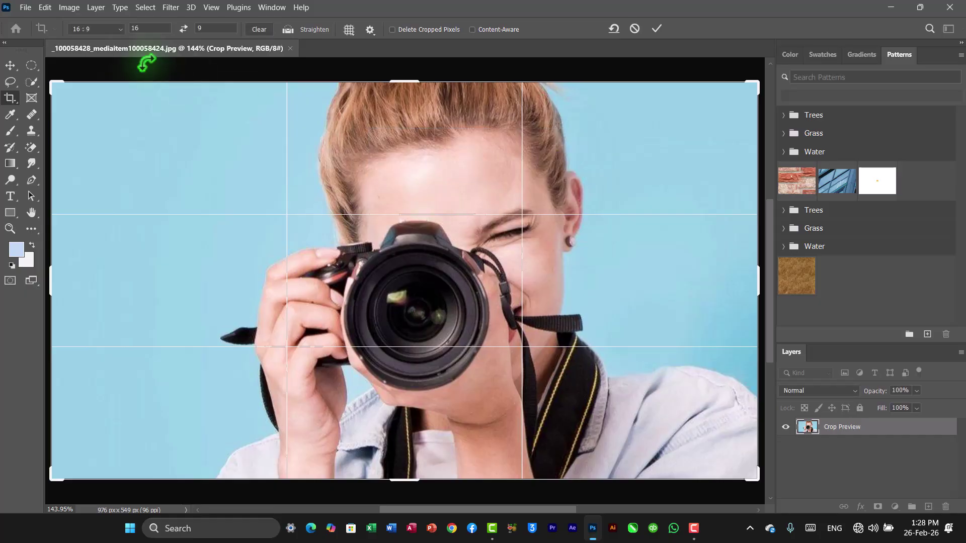
# - Delete the custom crop preset 4:3, confirm the deletion, and check the remaining presets
pyautogui.click(119, 32)
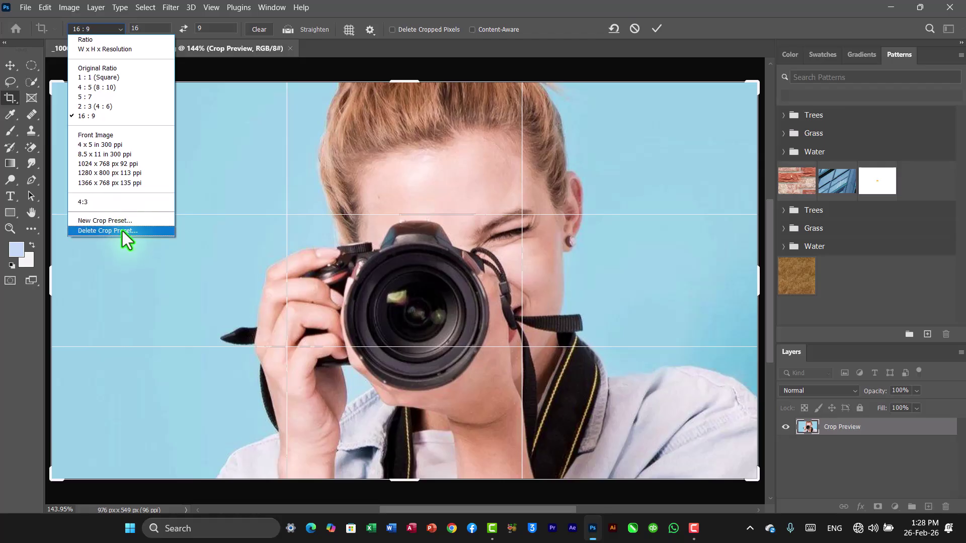
pyautogui.click(122, 231)
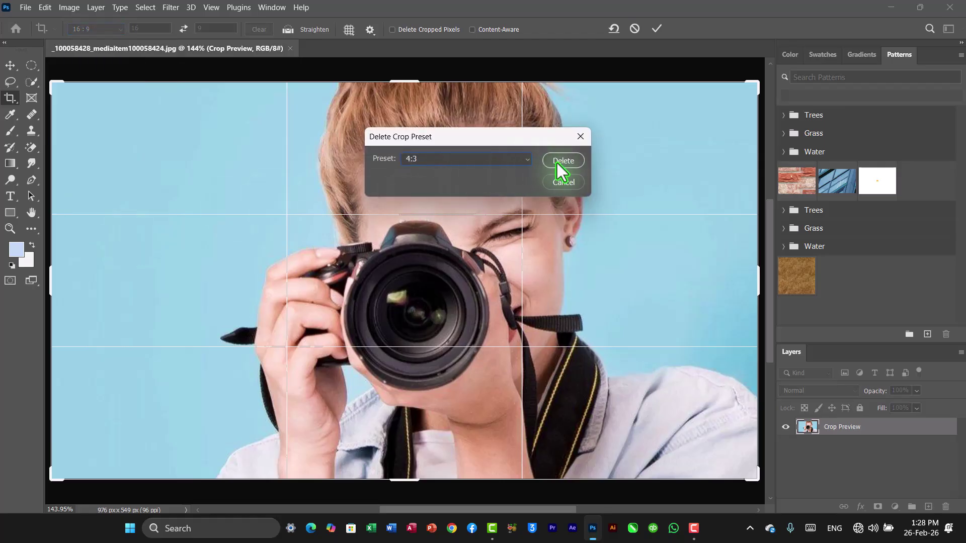
pyautogui.click(527, 162)
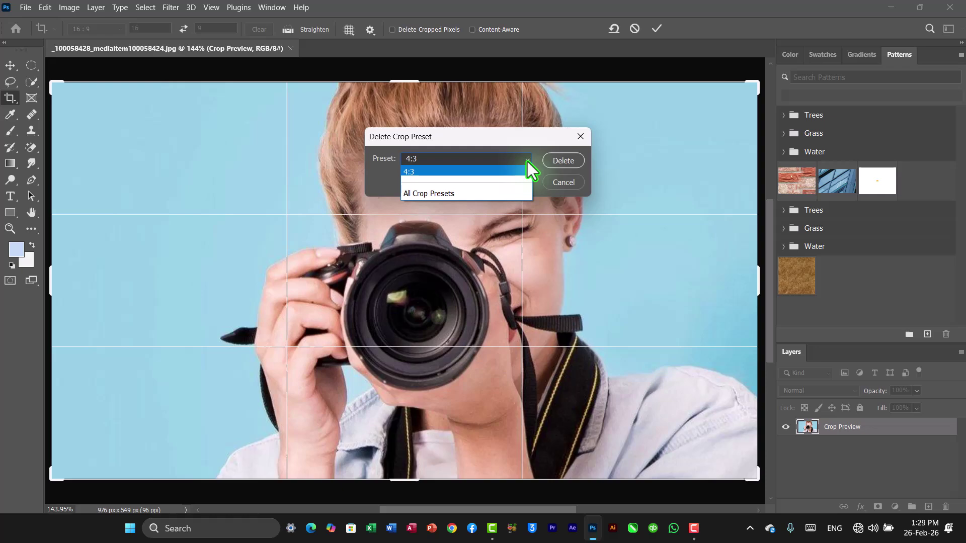
pyautogui.click(527, 162)
pyautogui.click(544, 161)
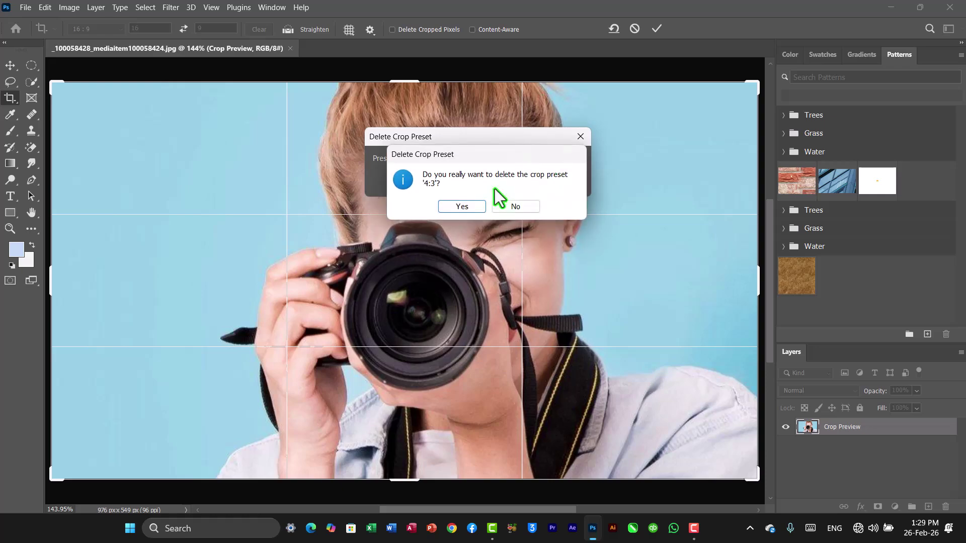
pyautogui.click(455, 208)
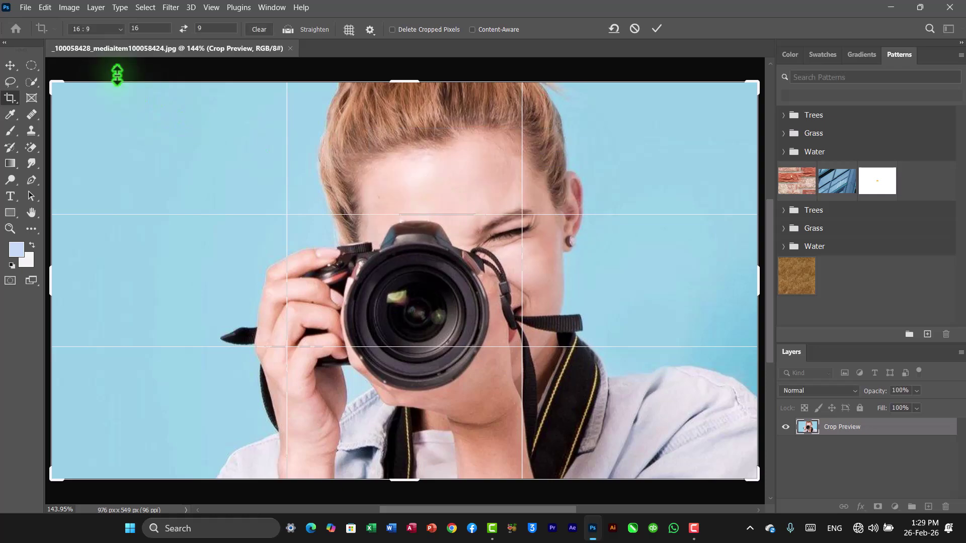
pyautogui.click(119, 31)
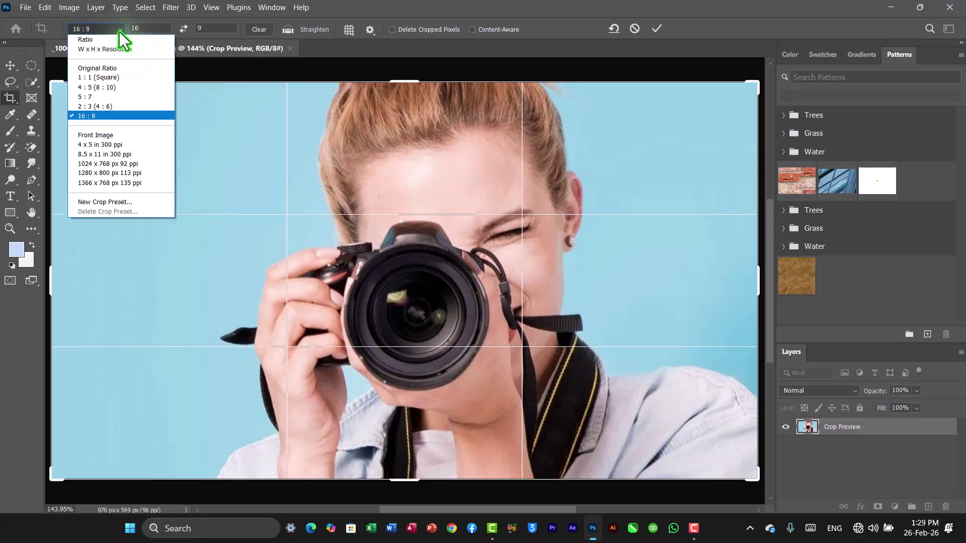
pyautogui.click(119, 32)
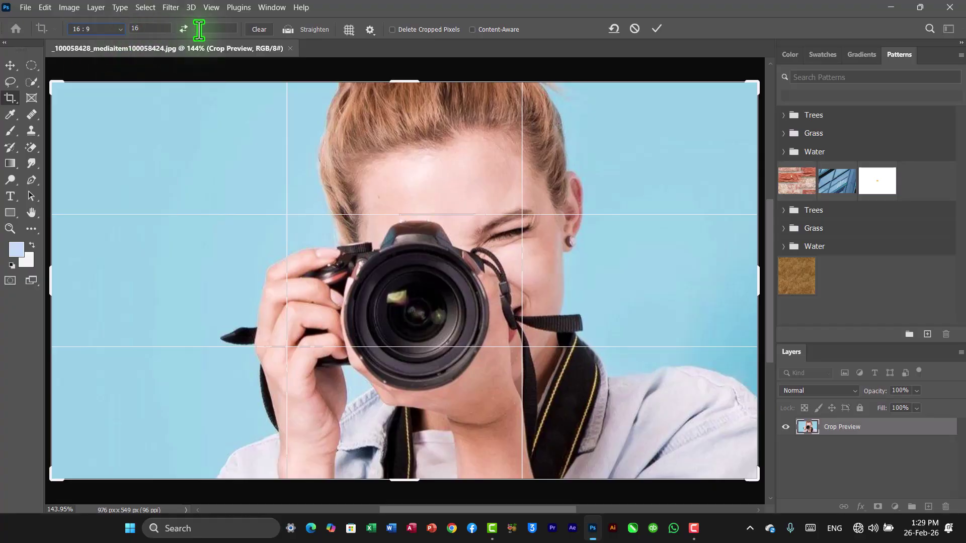
# - Straighten the photo along a nearly horizontal reference line across the model's face, and try diagonal reference lines as well
pyautogui.click(304, 30)
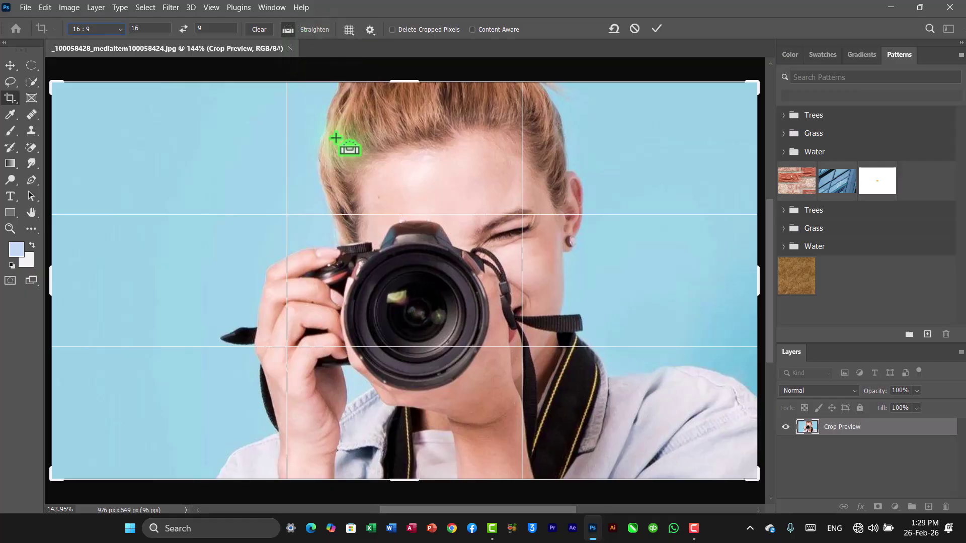
pyautogui.moveTo(161, 126); pyautogui.dragTo(534, 325)
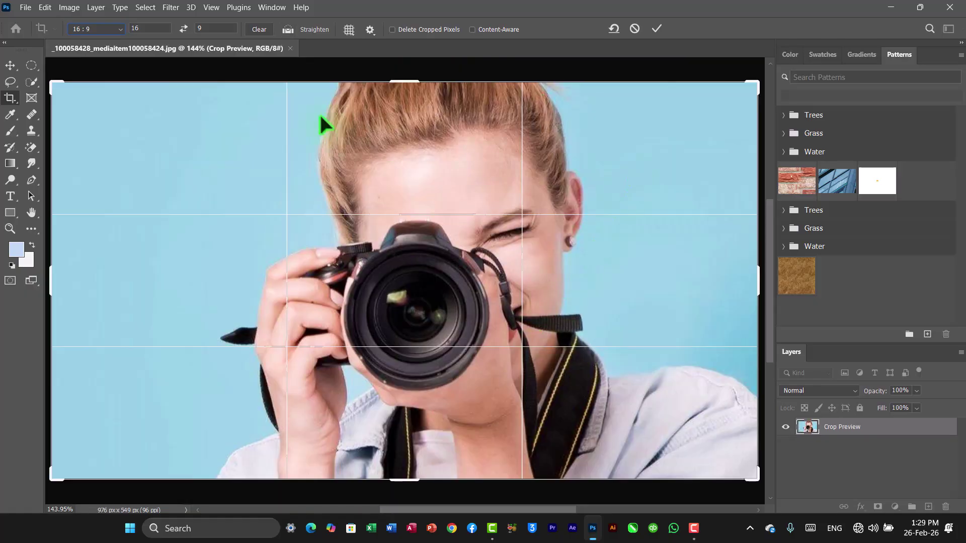
pyautogui.click(304, 31)
pyautogui.moveTo(699, 247); pyautogui.dragTo(357, 257)
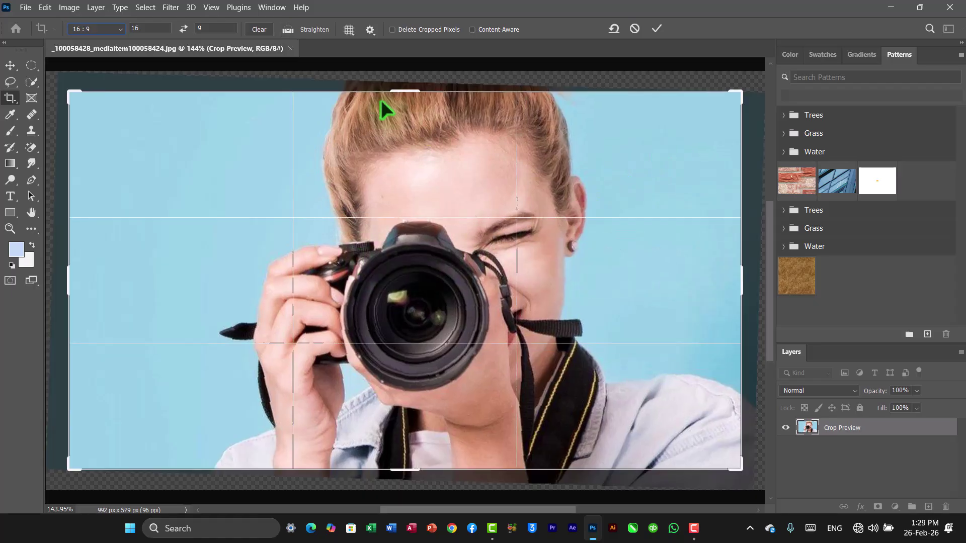
pyautogui.click(287, 29)
pyautogui.moveTo(97, 144); pyautogui.dragTo(561, 389)
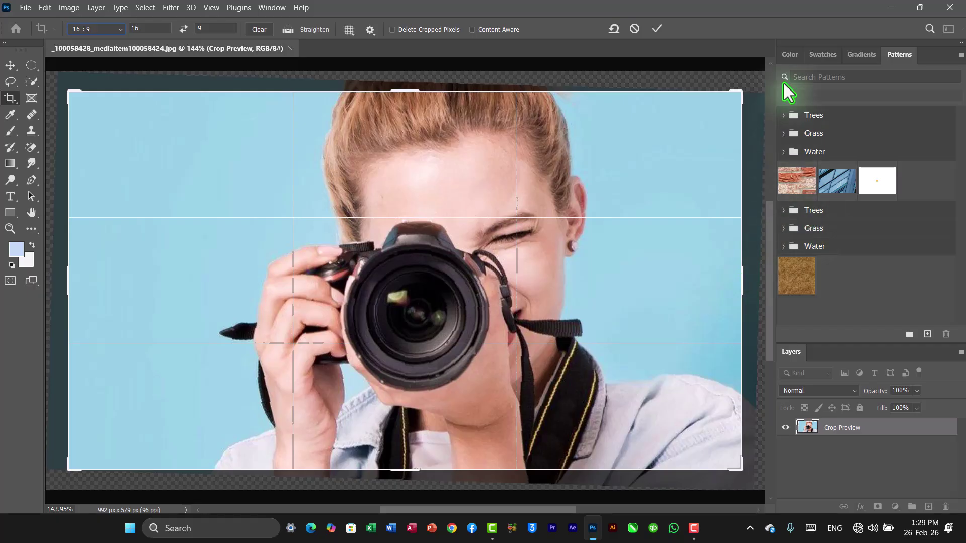
pyautogui.click(783, 32)
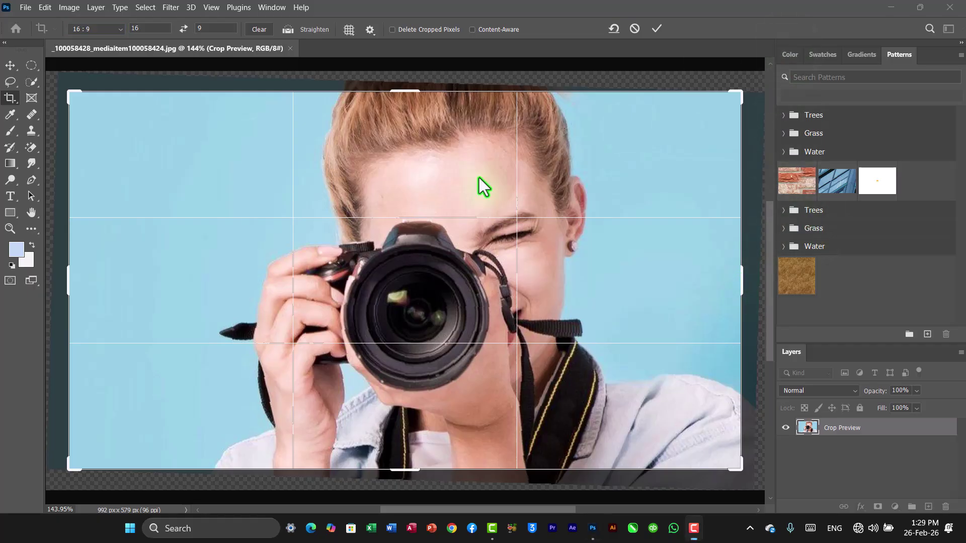
# - Try the Grid, Diagonal and Triangle crop overlays, and set the overlay back to Grid
pyautogui.click(346, 32)
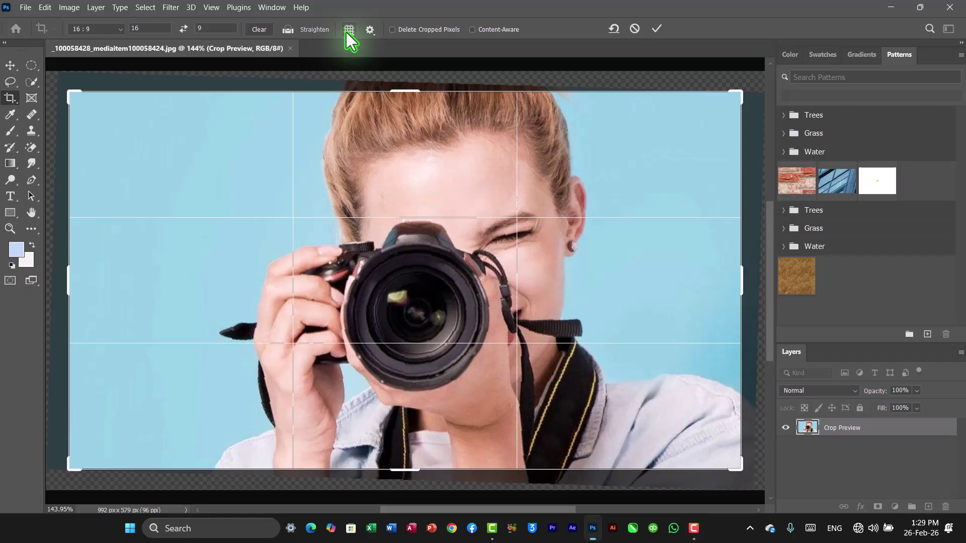
pyautogui.click(347, 33)
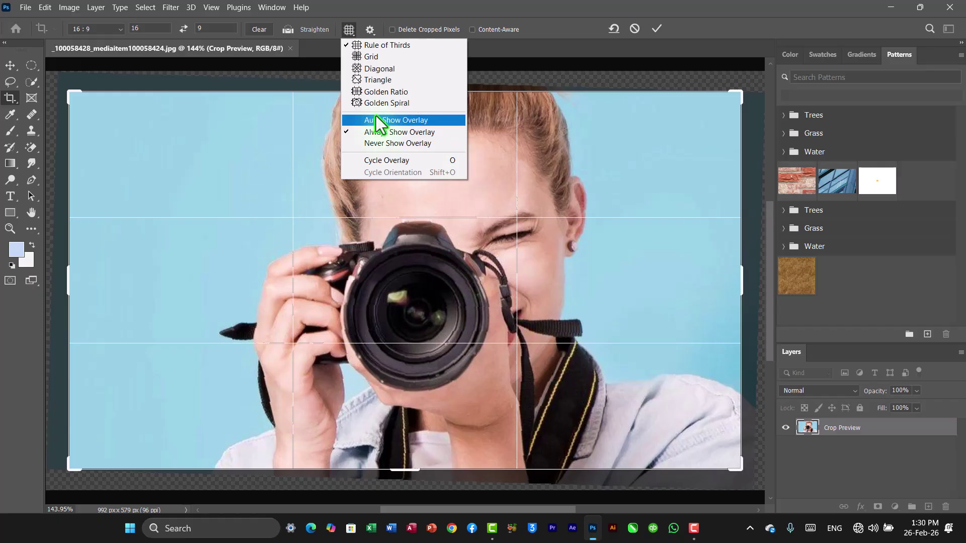
pyautogui.click(375, 58)
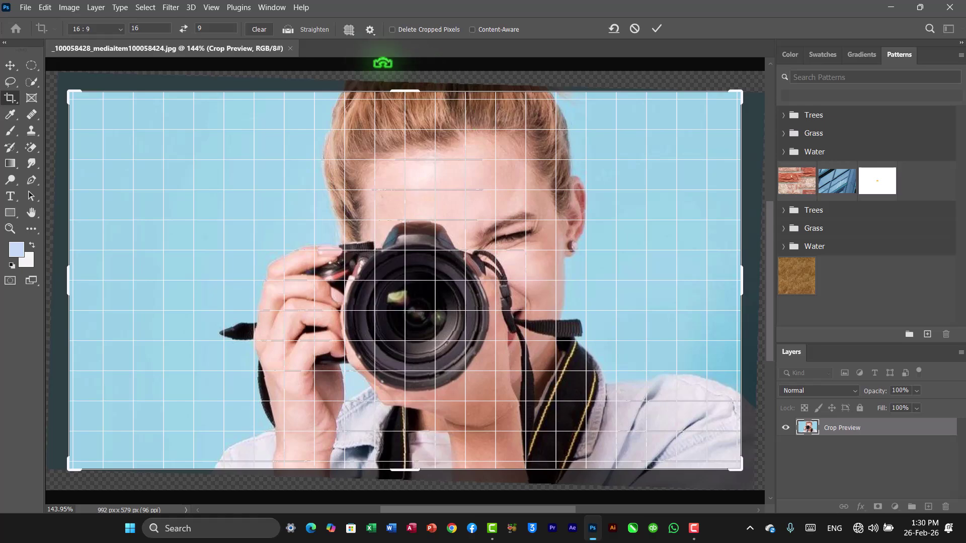
pyautogui.click(351, 34)
pyautogui.click(363, 68)
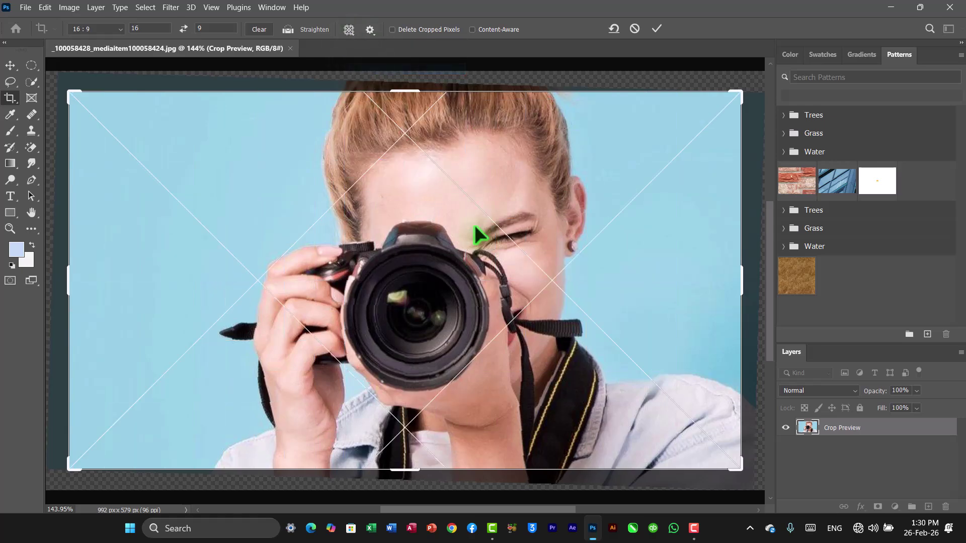
pyautogui.click(342, 30)
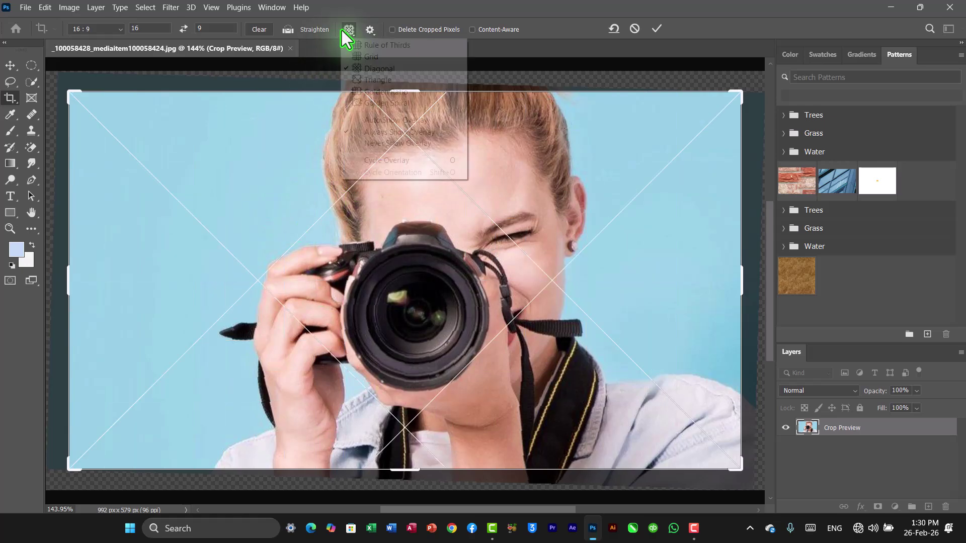
pyautogui.click(377, 80)
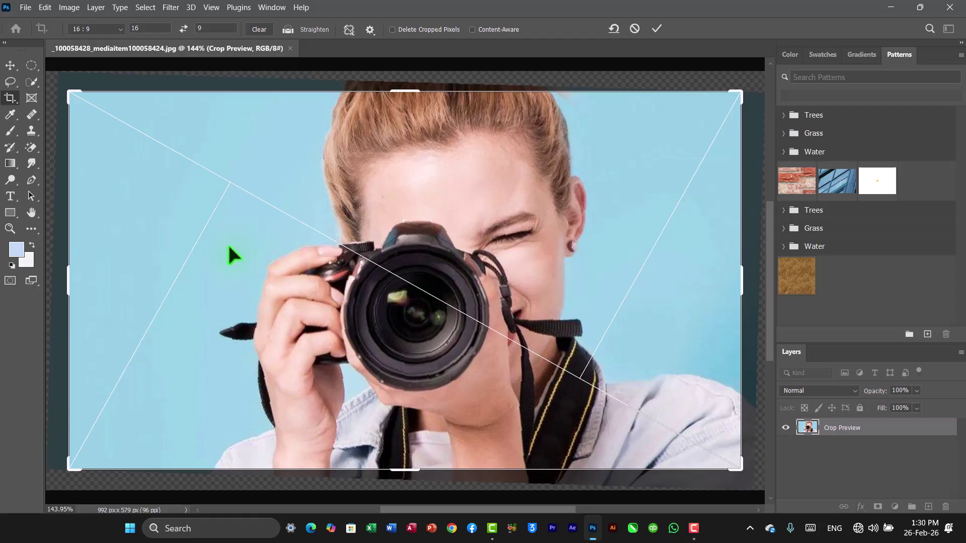
pyautogui.click(351, 31)
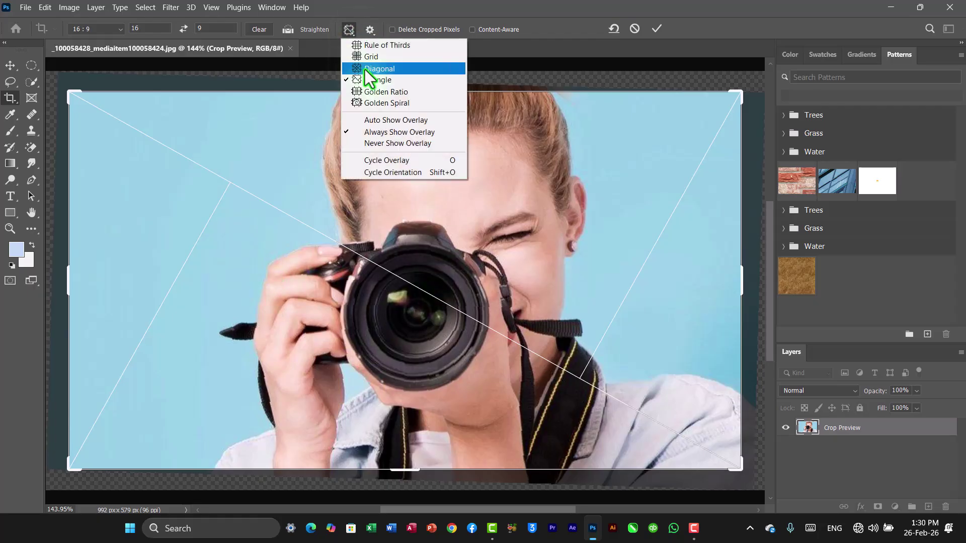
pyautogui.click(385, 58)
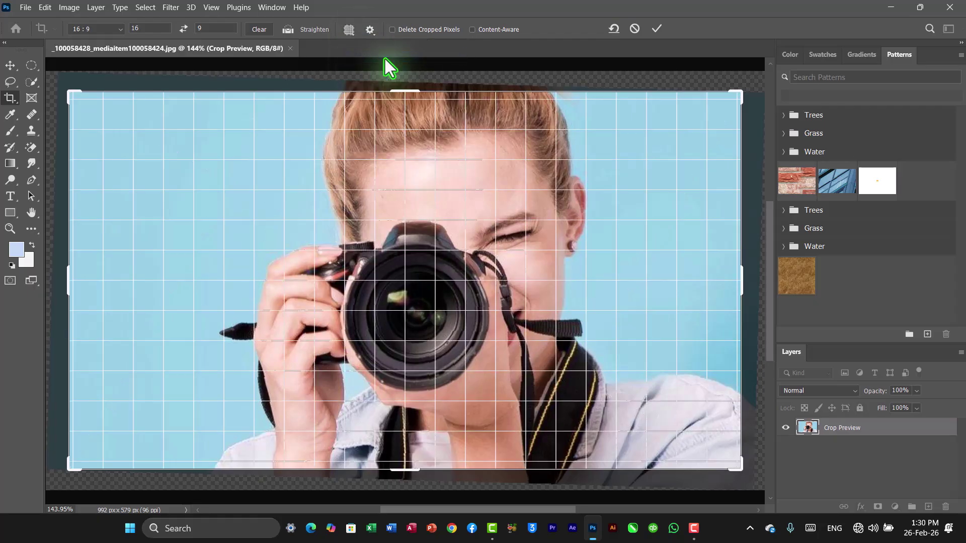
# - Enlarge the crop frame slightly from its top edge with the Grid overlay on
pyautogui.click(349, 32)
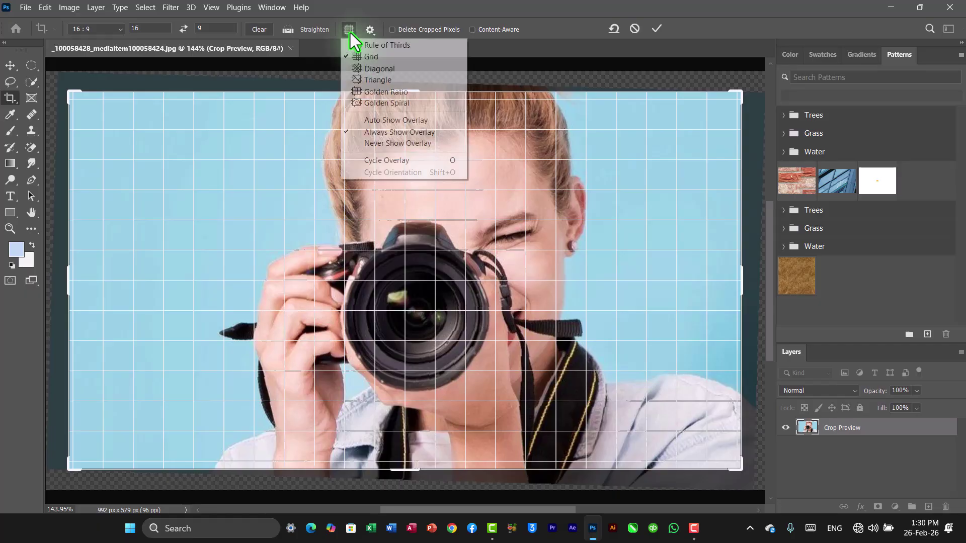
pyautogui.click(351, 32)
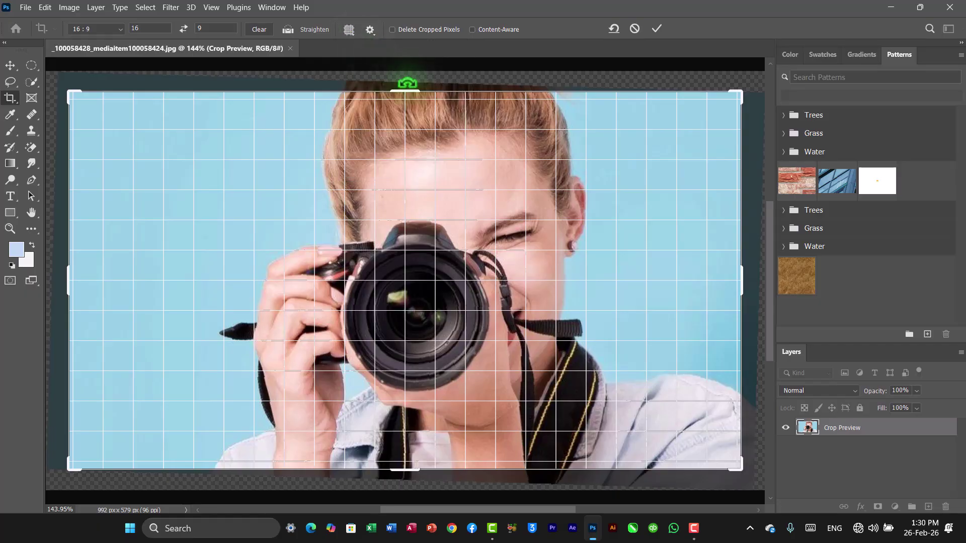
pyautogui.moveTo(408, 91)
pyautogui.mouseDown()
pyautogui.moveTo(406, 125)
pyautogui.moveTo(416, 92)
pyautogui.mouseUp()
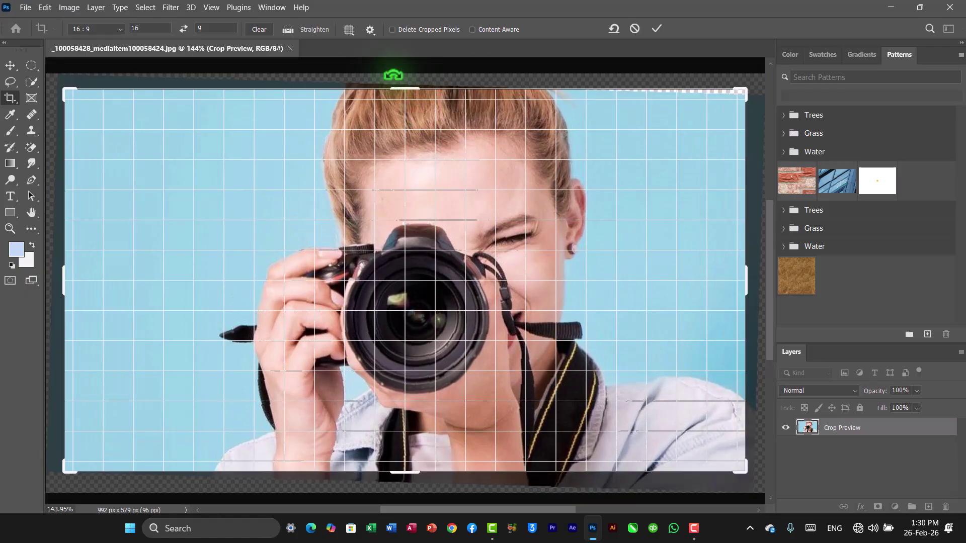
# - Set the crop overlay to Never Show Overlay and shrink the crop frame slightly from its top edge
pyautogui.click(352, 33)
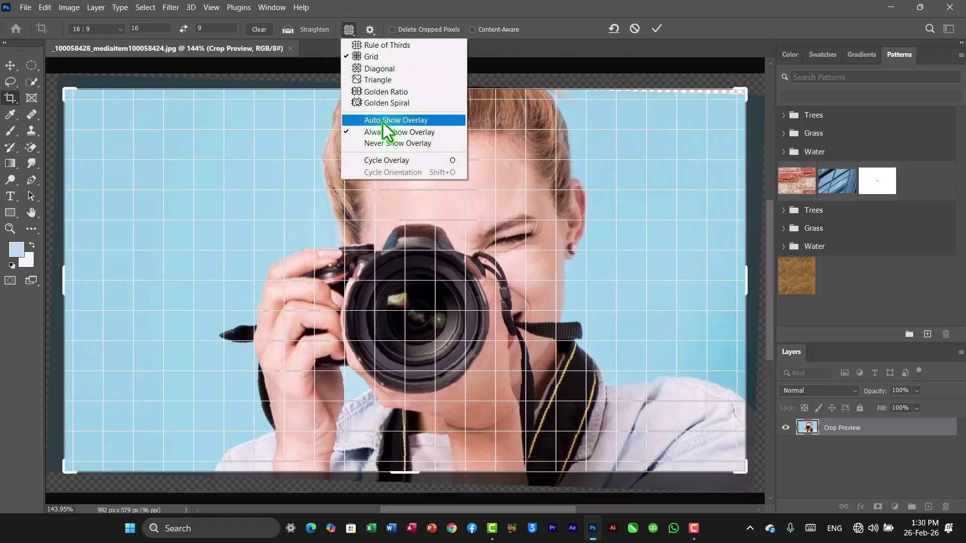
pyautogui.click(389, 143)
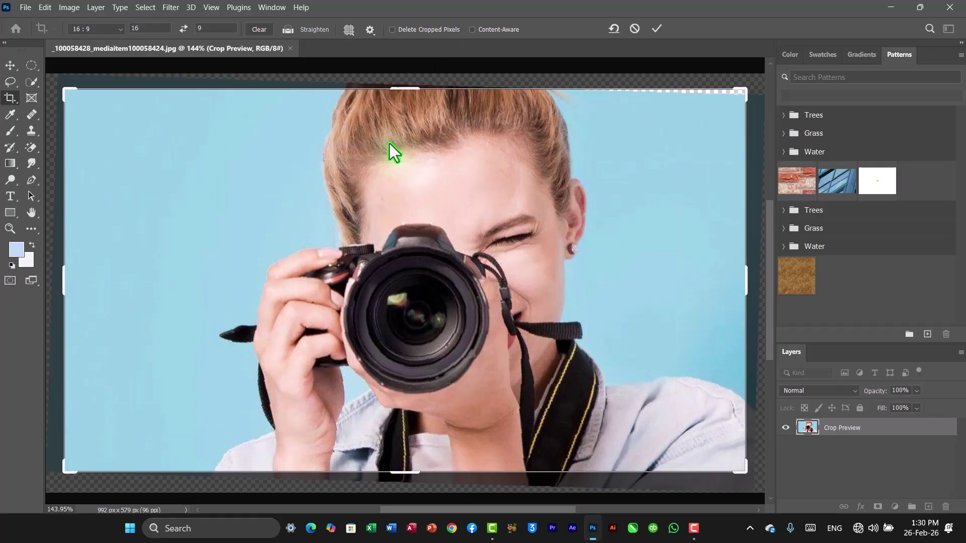
pyautogui.moveTo(405, 90)
pyautogui.mouseDown()
pyautogui.moveTo(402, 129)
pyautogui.moveTo(410, 92)
pyautogui.mouseUp()
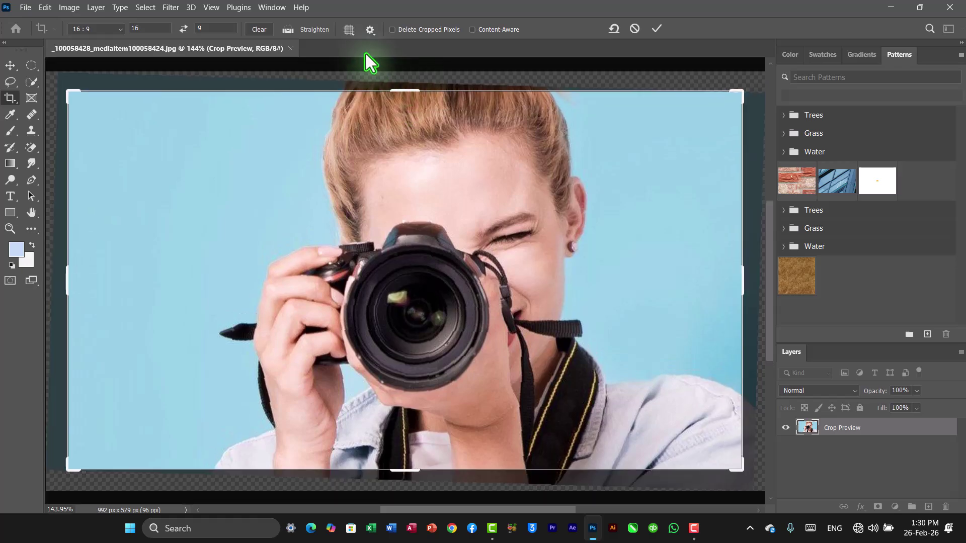
# - Set the crop overlay to Auto Show Overlay and enlarge the crop frame slightly from its top edge
pyautogui.click(354, 33)
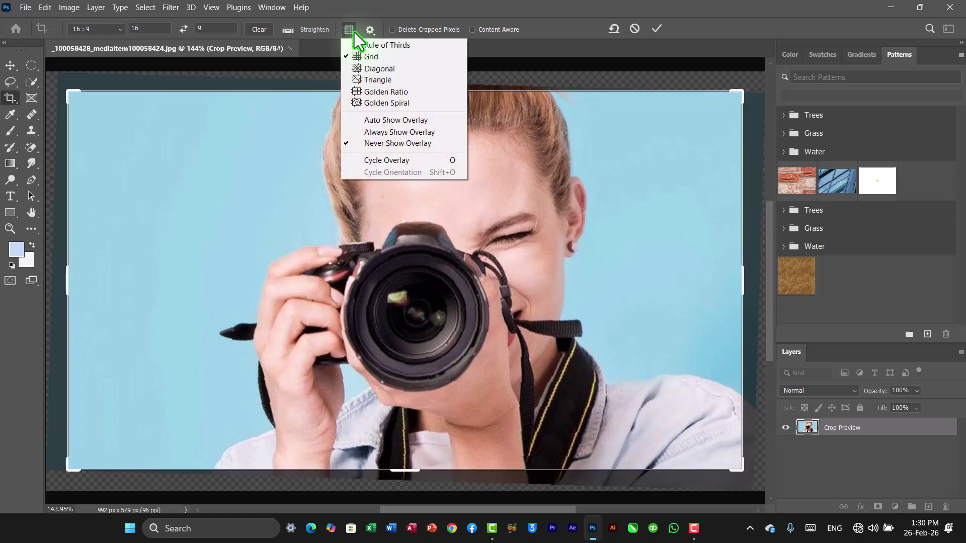
pyautogui.click(378, 122)
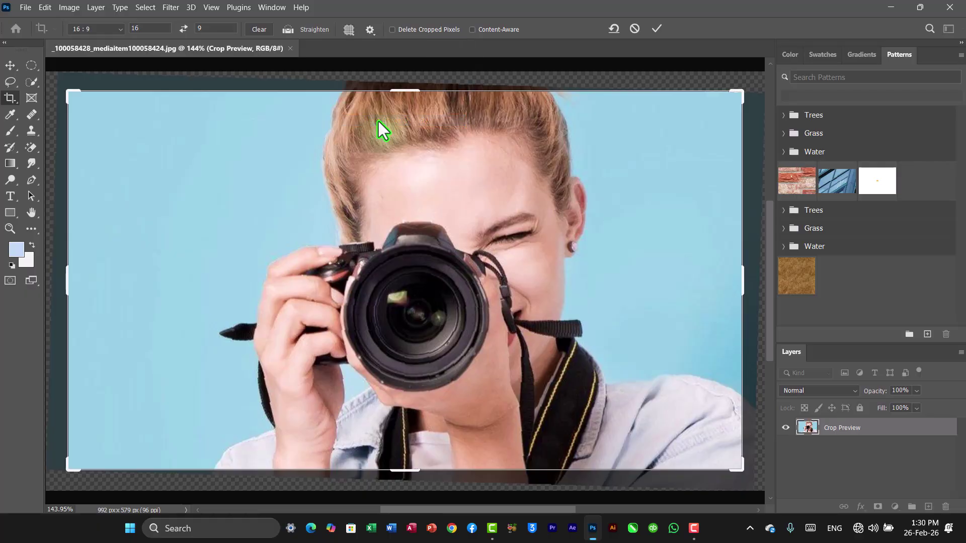
pyautogui.moveTo(400, 95)
pyautogui.mouseDown()
pyautogui.moveTo(400, 107)
pyautogui.moveTo(401, 89)
pyautogui.mouseUp()
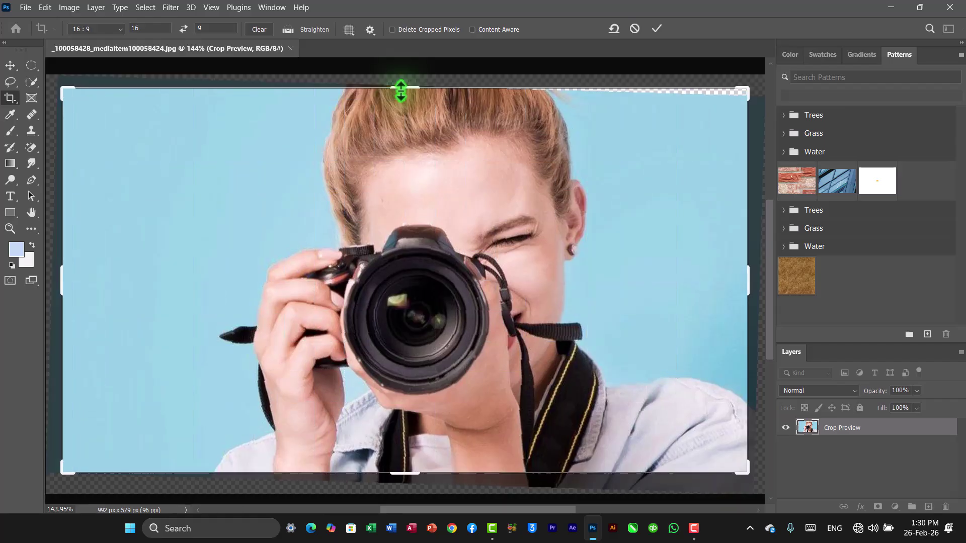
# - Set the crop overlay to Always Show Overlay and switch its pattern to Rule of Thirds
pyautogui.click(350, 29)
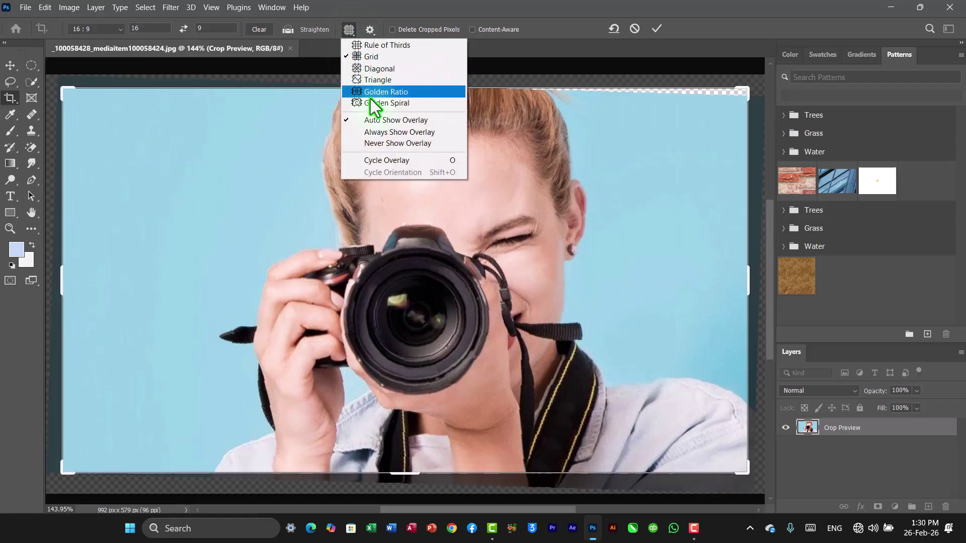
pyautogui.click(382, 131)
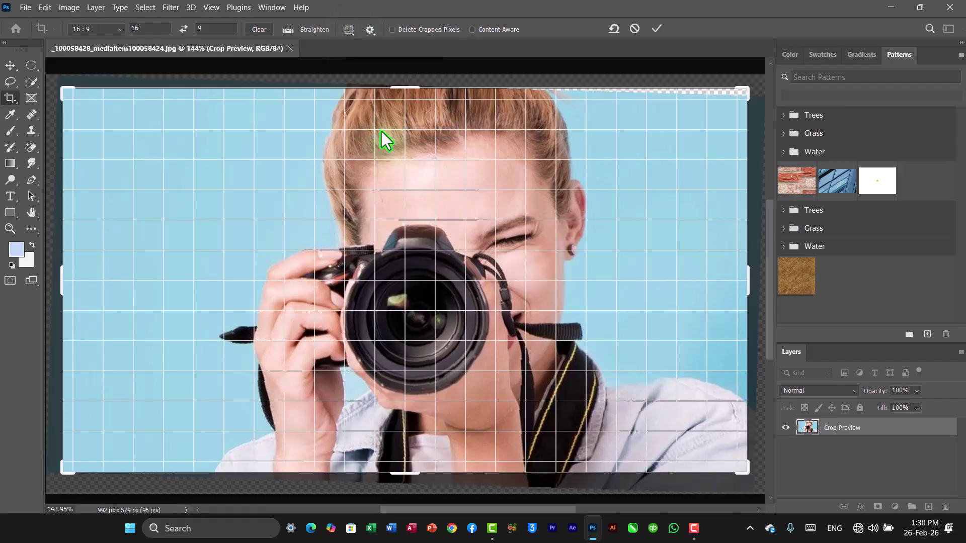
pyautogui.click(350, 29)
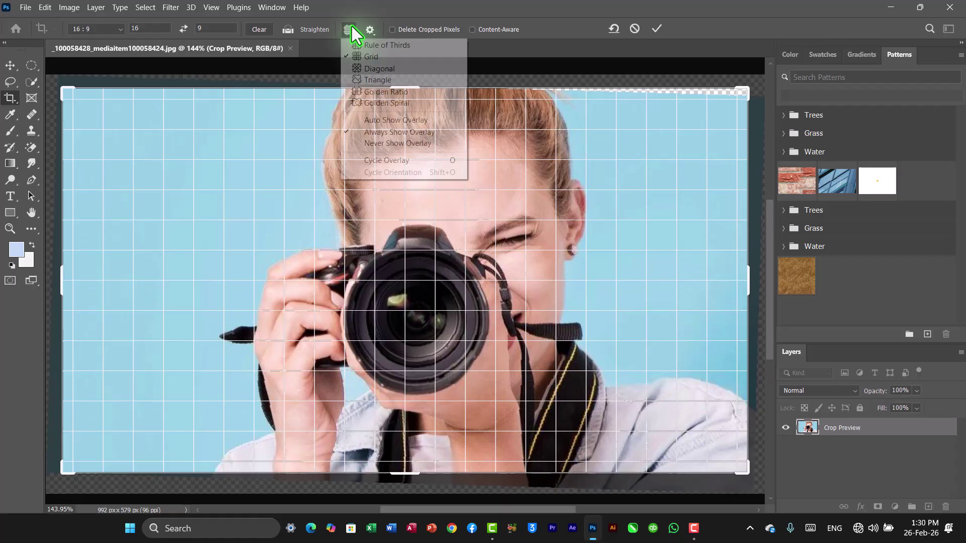
pyautogui.click(379, 46)
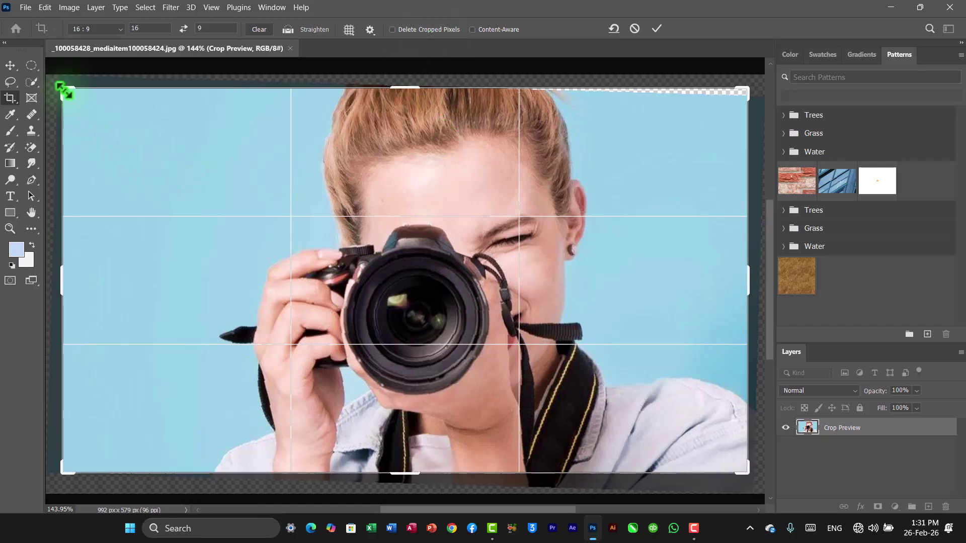
# - Shrink the 16:9 crop frame from its upper-left corner to about 847 x 476 px and apply the crop
pyautogui.moveTo(64, 90); pyautogui.dragTo(105, 100)
pyautogui.press('Return')
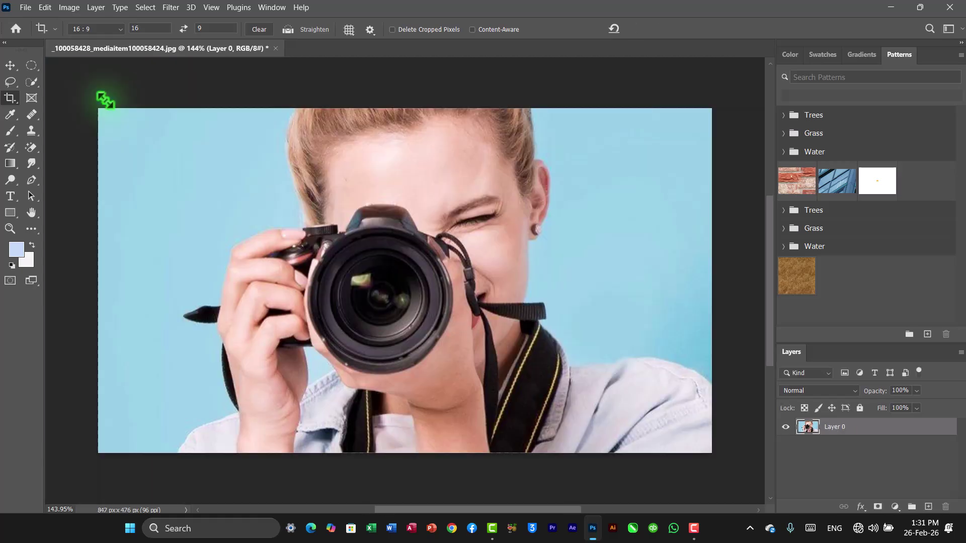
# - Shift the photo about 37 px to the right within the cropped canvas using the Move tool
pyautogui.click(11, 66)
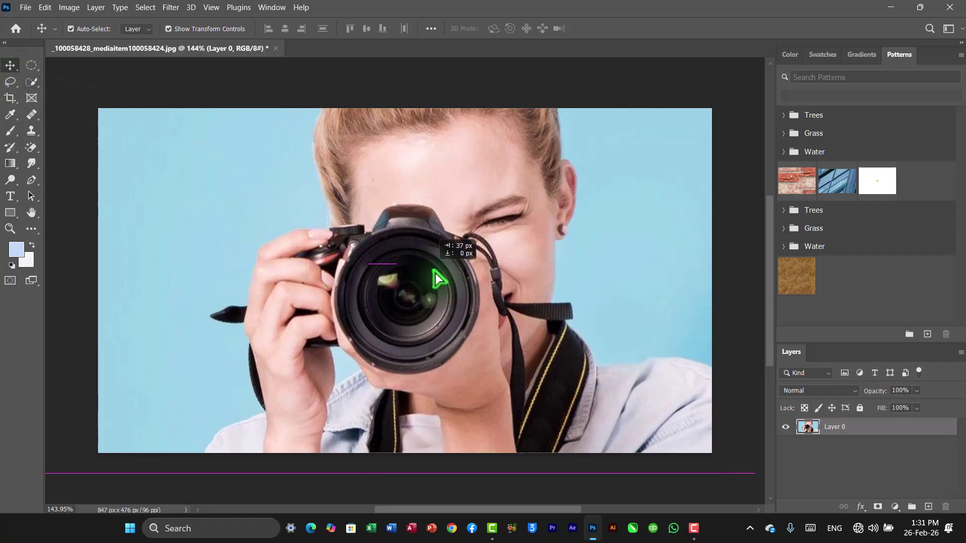